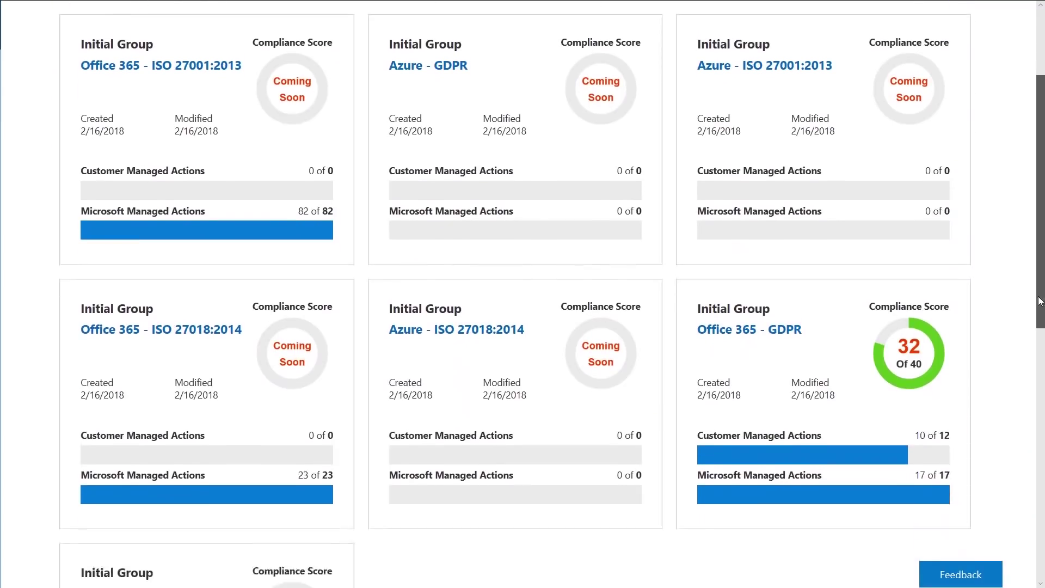
Open the Office 365 - GDPR assessment and show the full PII sharing, transfer, and disclosure details.
scroll(1039, 301, down, 1)
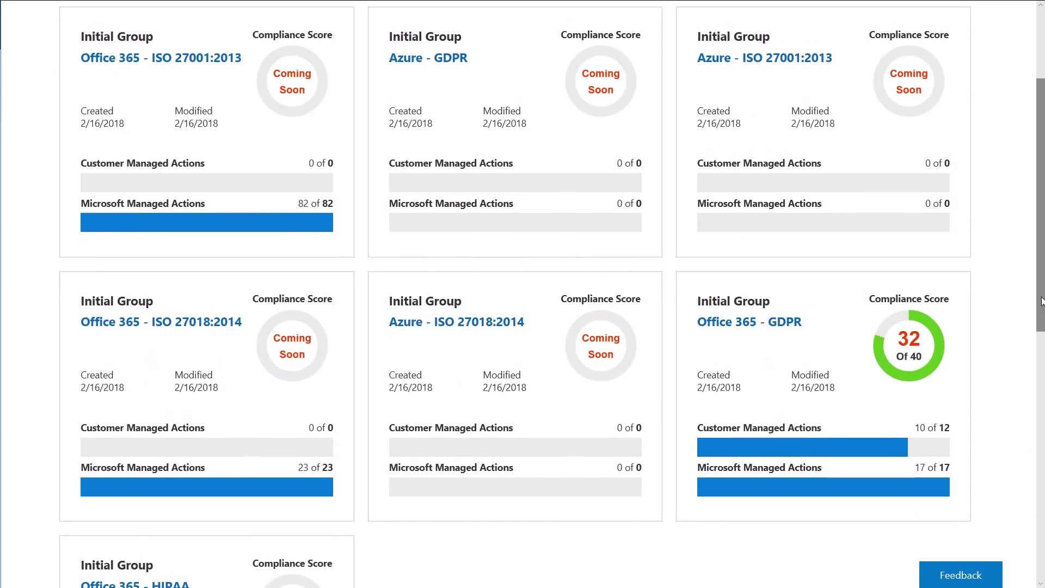
click(786, 339)
scroll(1028, 354, down, 4)
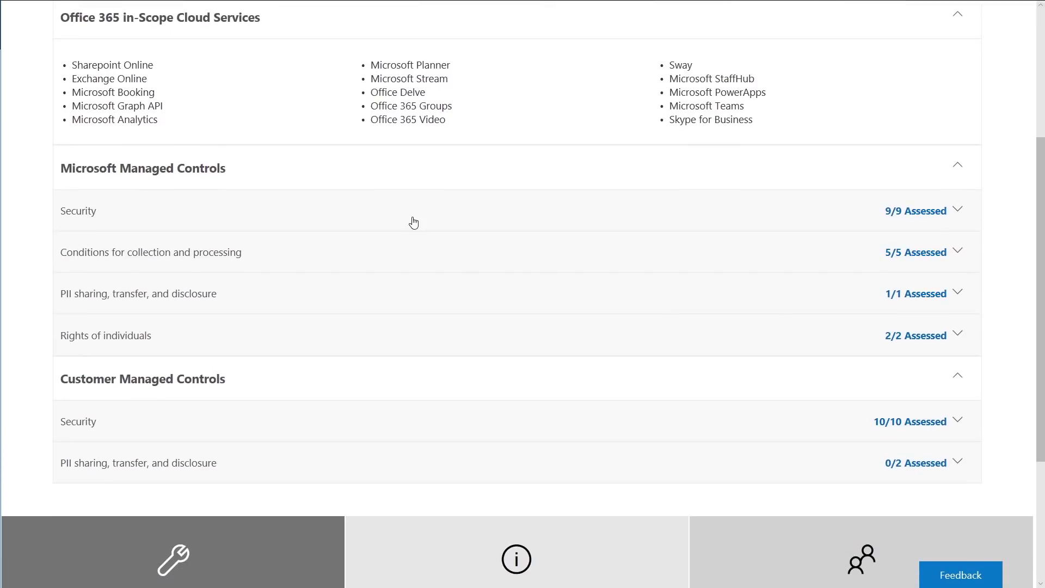
click(400, 299)
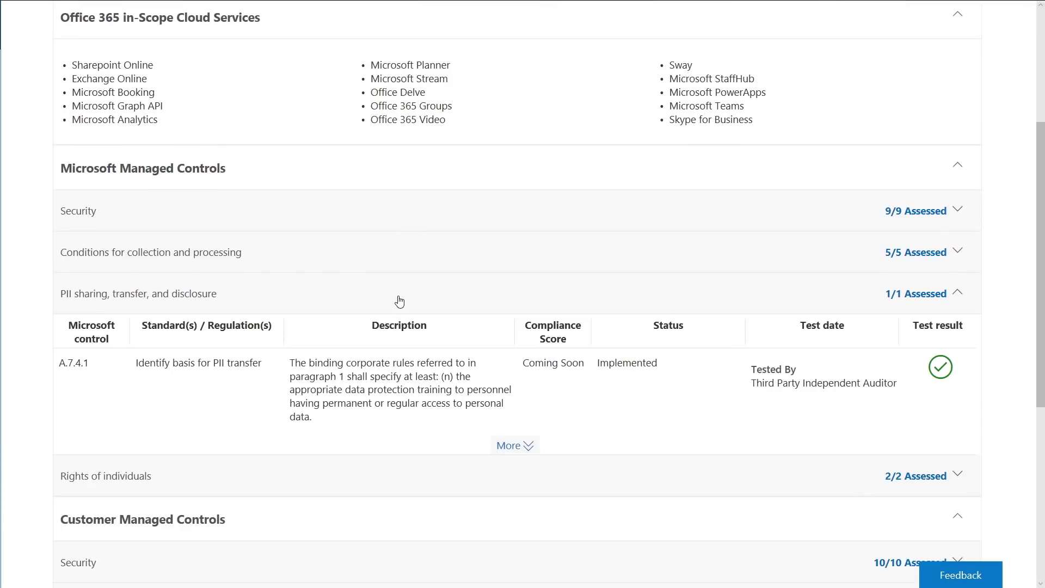
click(510, 446)
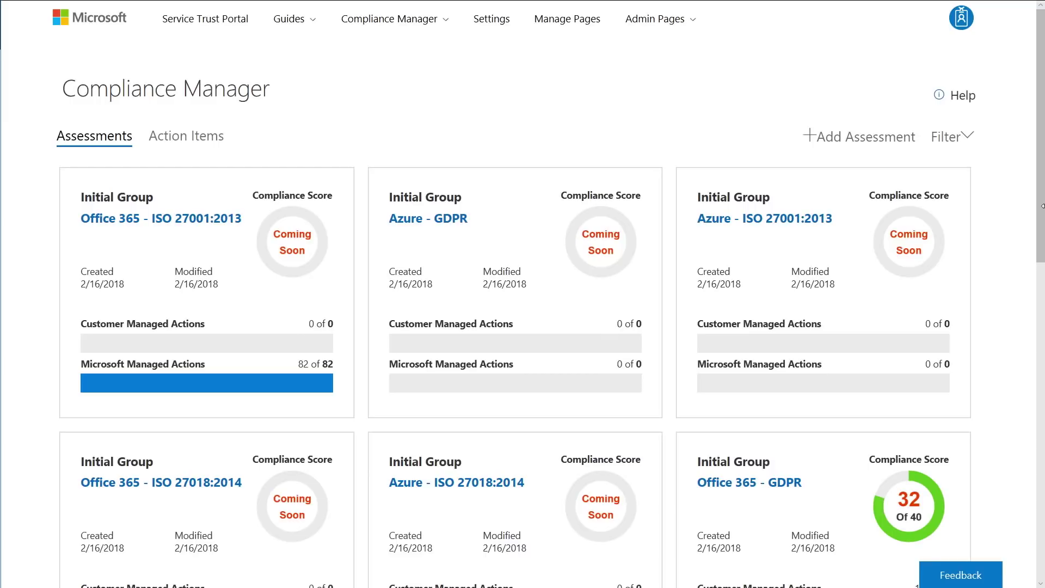
Scroll the dashboard down to the Office 365 - GDPR assessment card and open it.
drag(1040, 233, 1042, 301)
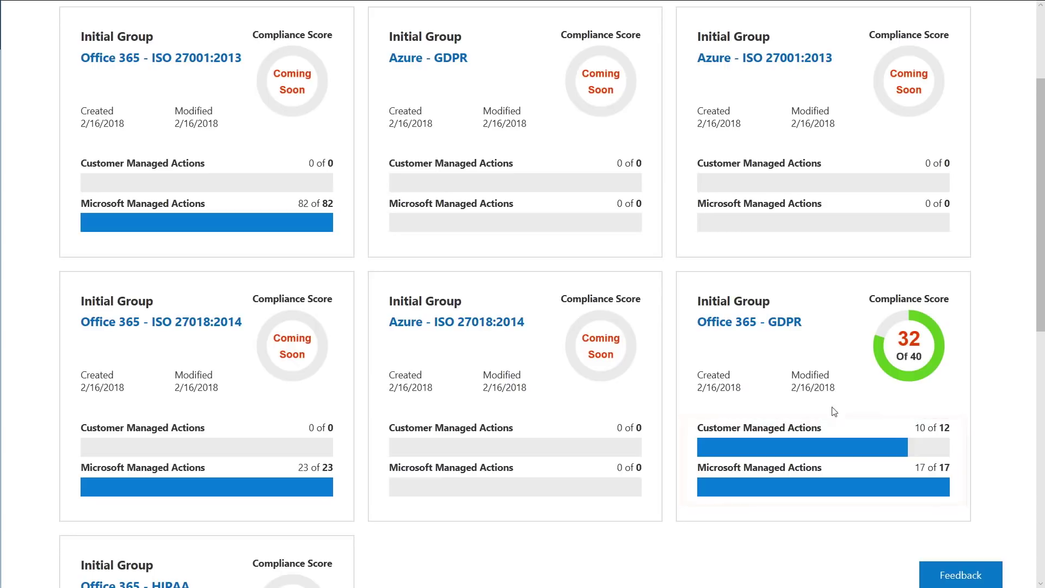
click(788, 327)
Expand in-scope services and Microsoft-managed controls, and show A.7.4.1's full implementation and test details.
click(653, 256)
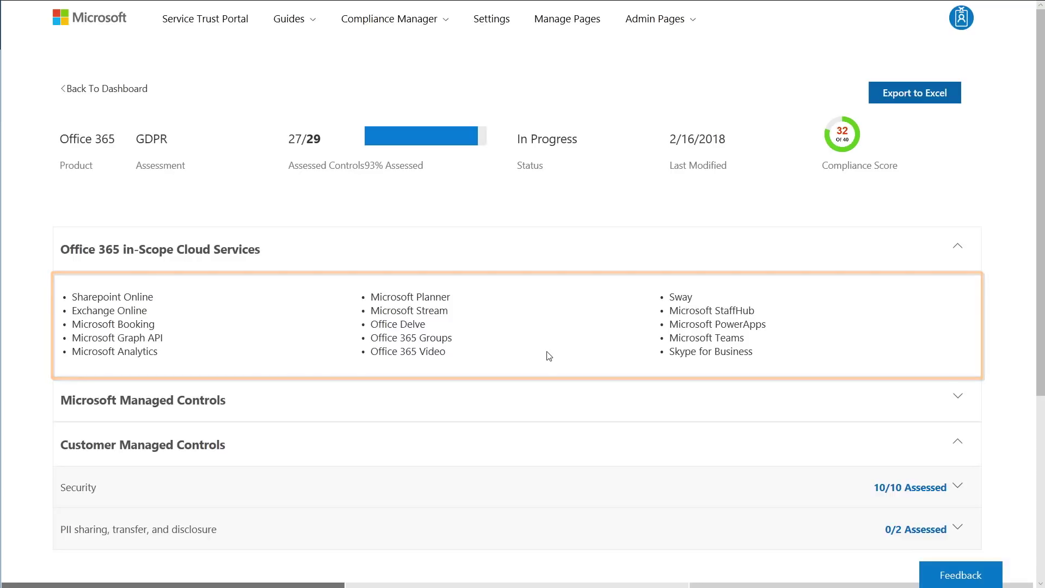
click(467, 406)
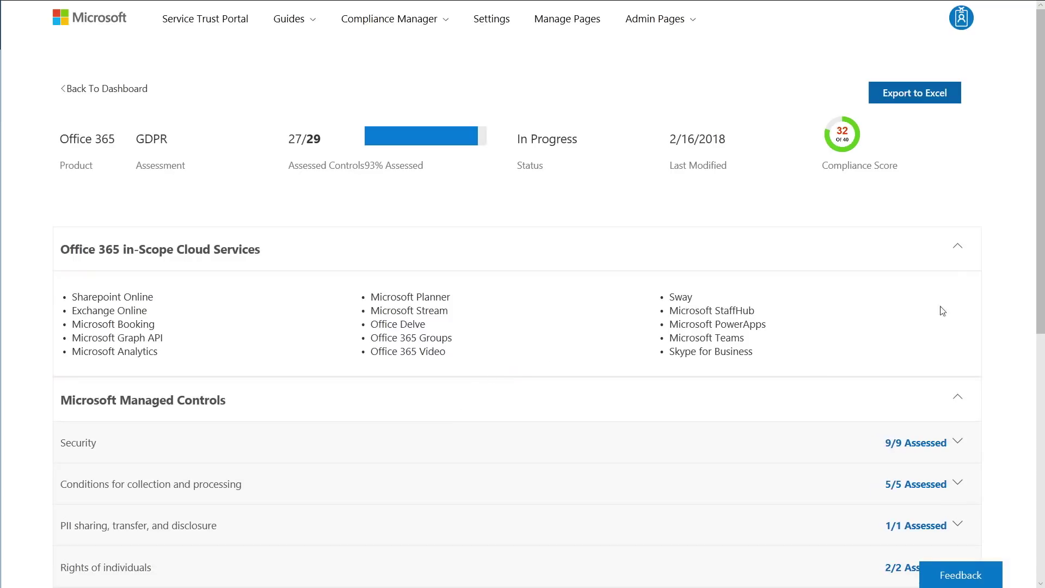
scroll(1029, 359, down, 3)
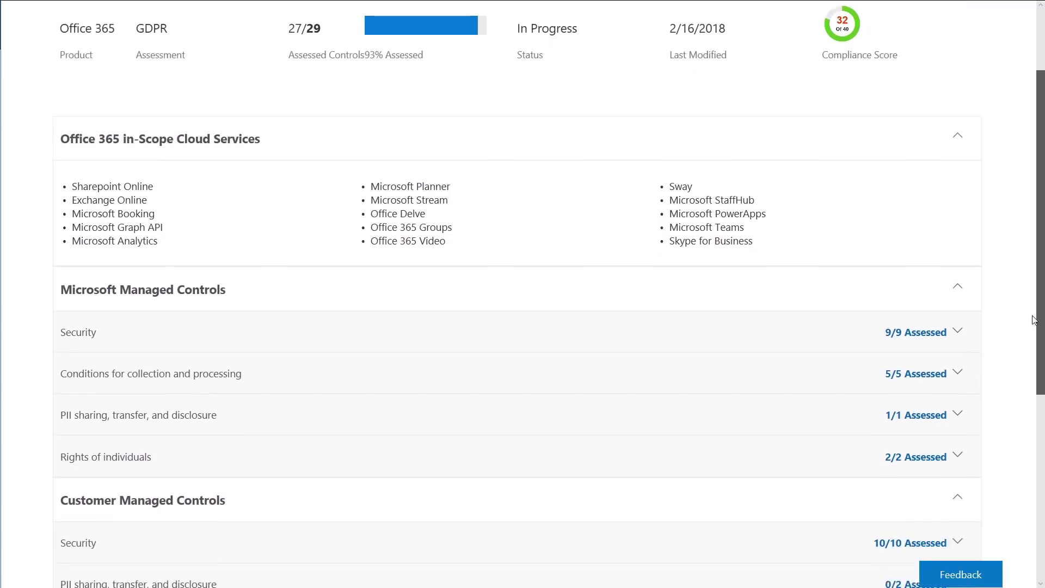
scroll(1028, 359, down, 1)
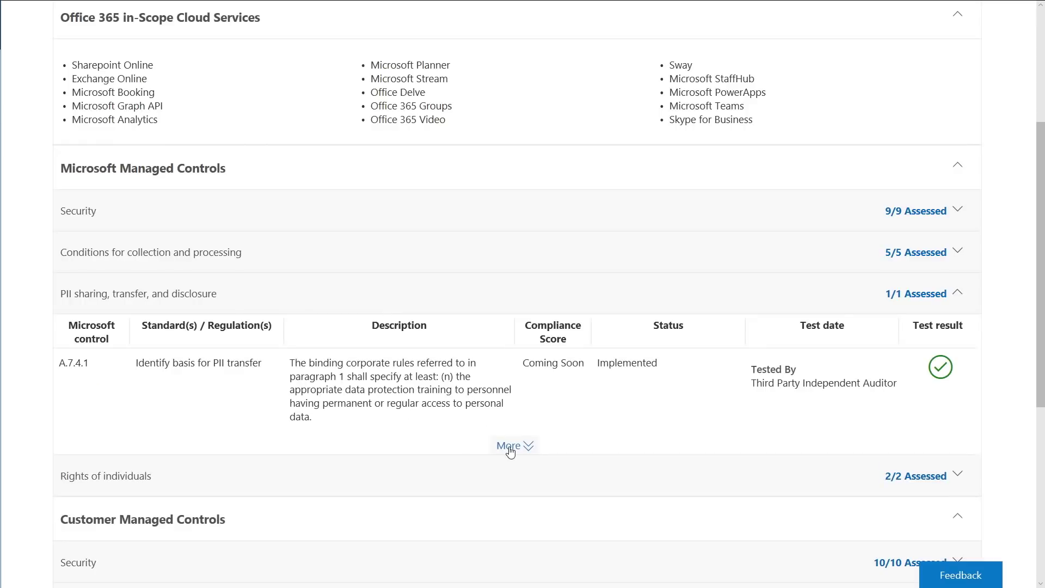
click(510, 450)
Collapse the Microsoft-managed PII sharing group and expand the customer-managed PII sharing controls.
scroll(1036, 399, down, 5)
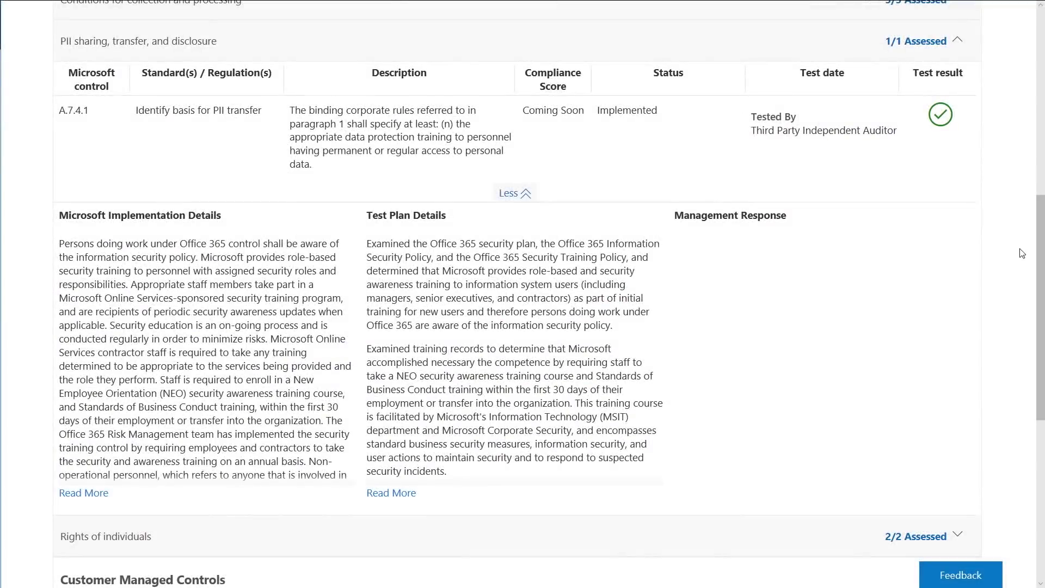
drag(1041, 265, 1041, 226)
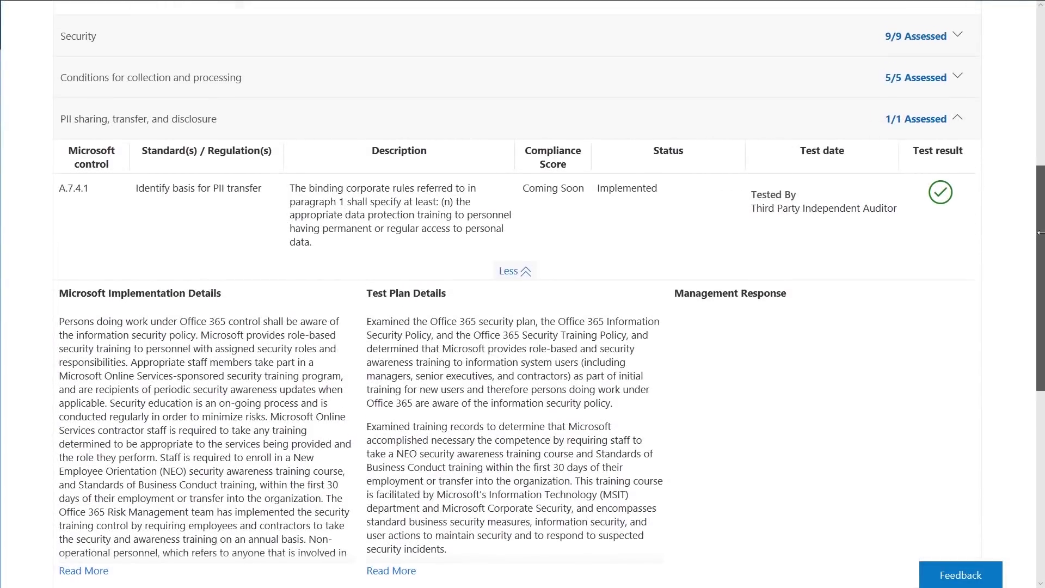
click(687, 157)
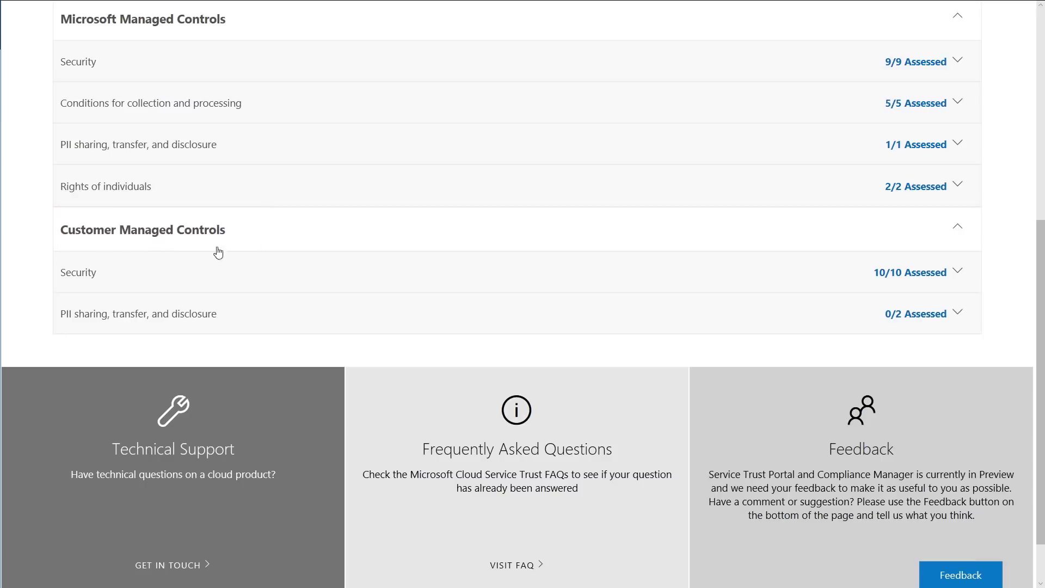
click(264, 325)
Enter 'Plan' as the implementation details for the Article 32(1)(a) action.
scroll(467, 320, down, 5)
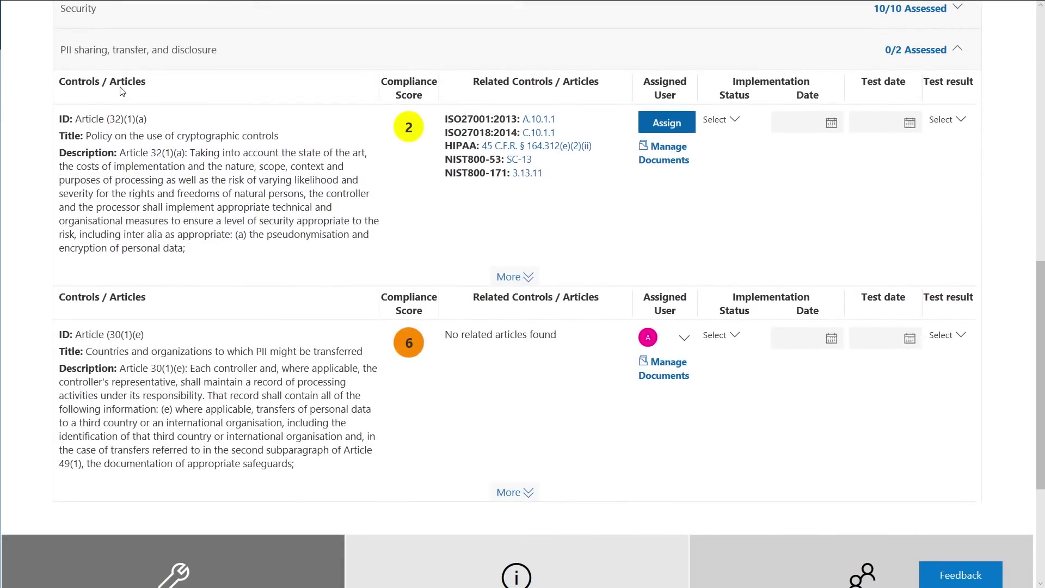
click(511, 278)
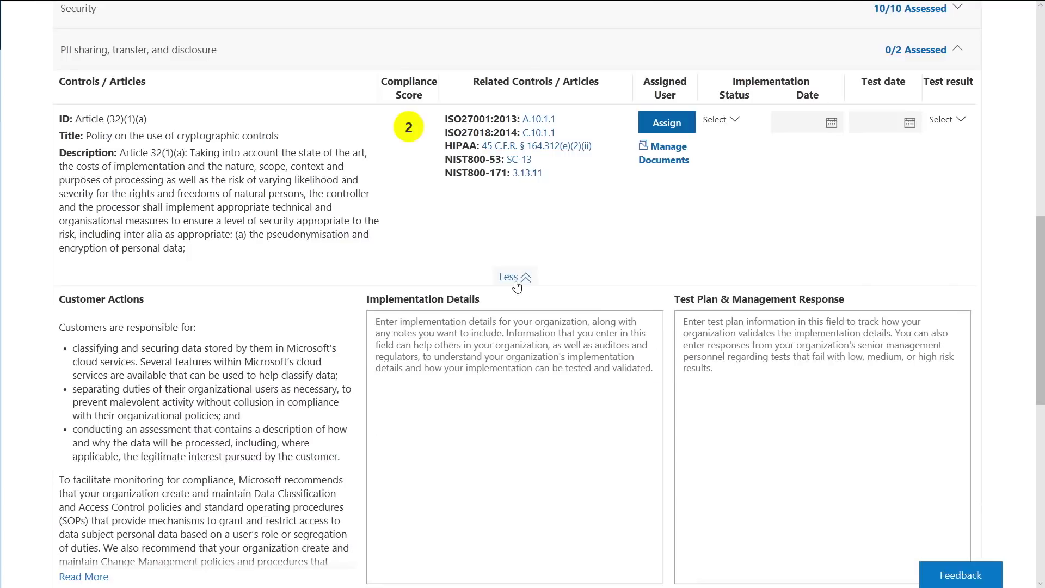
scroll(71, 251, down, 2)
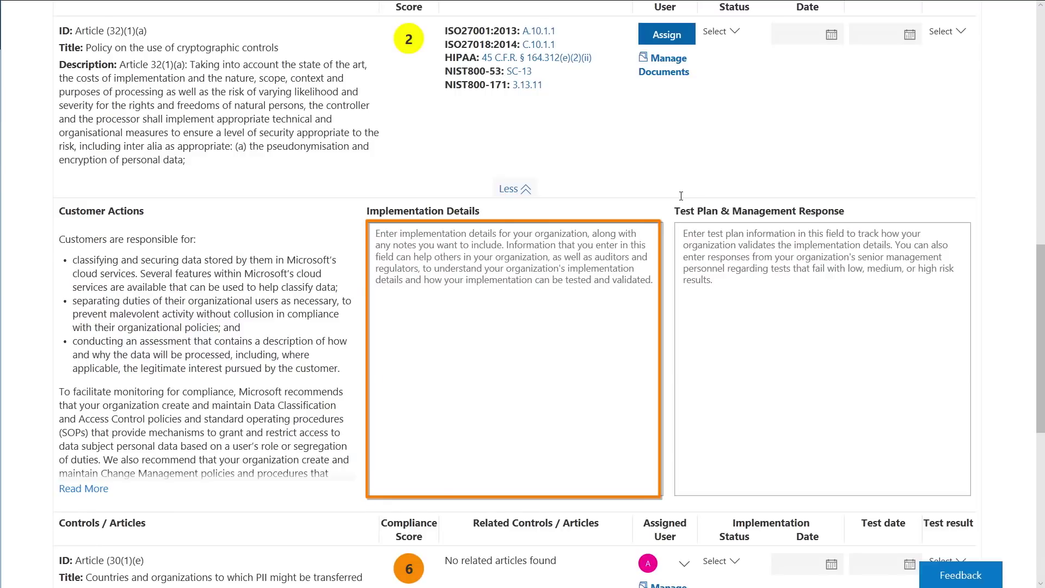
click(422, 229)
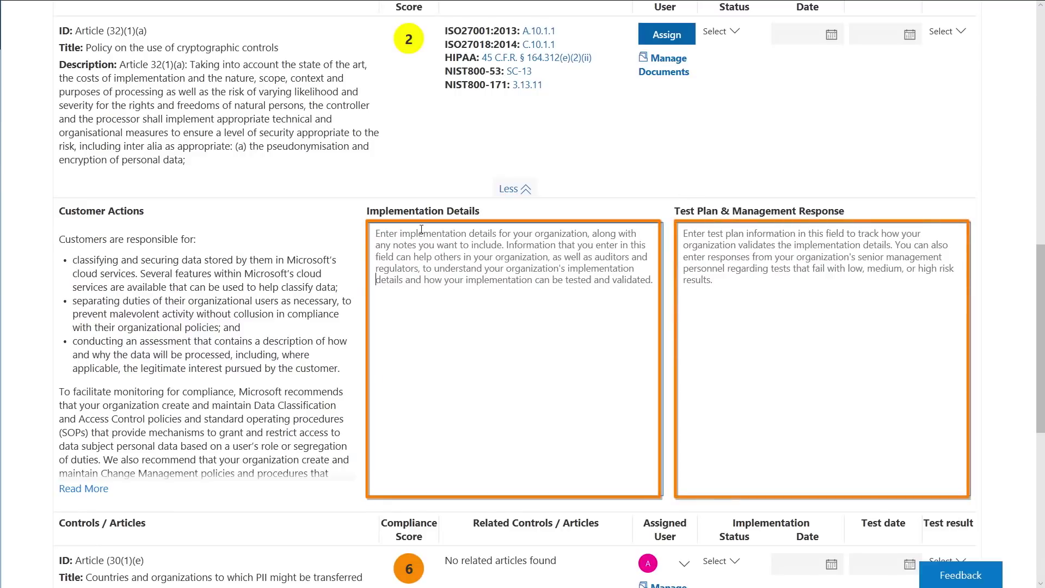
text(Plan)
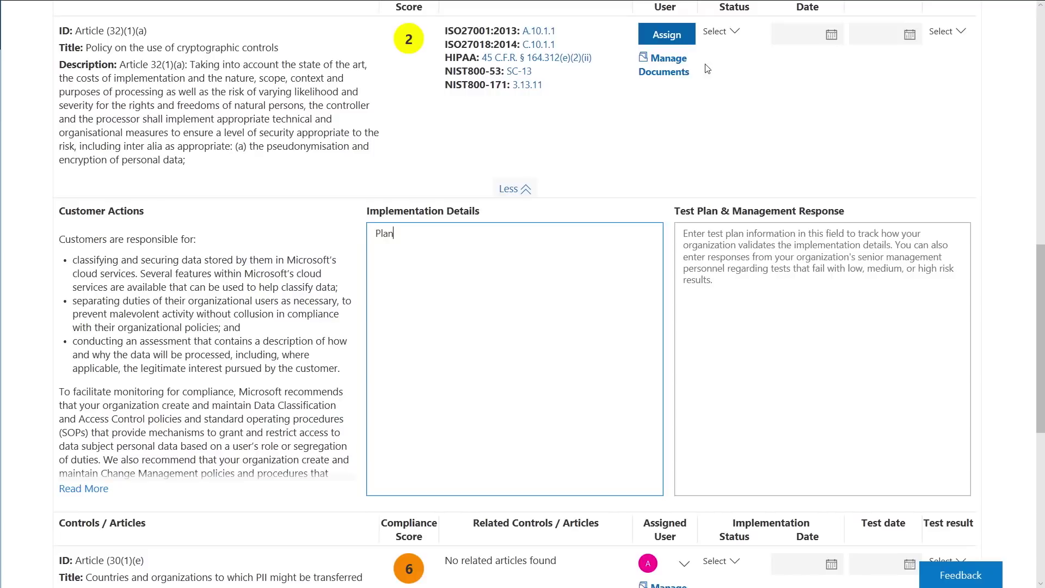
Check the Article 32(1)(a) implementation status choices, leaving the status unset.
scroll(754, 44, up, 2)
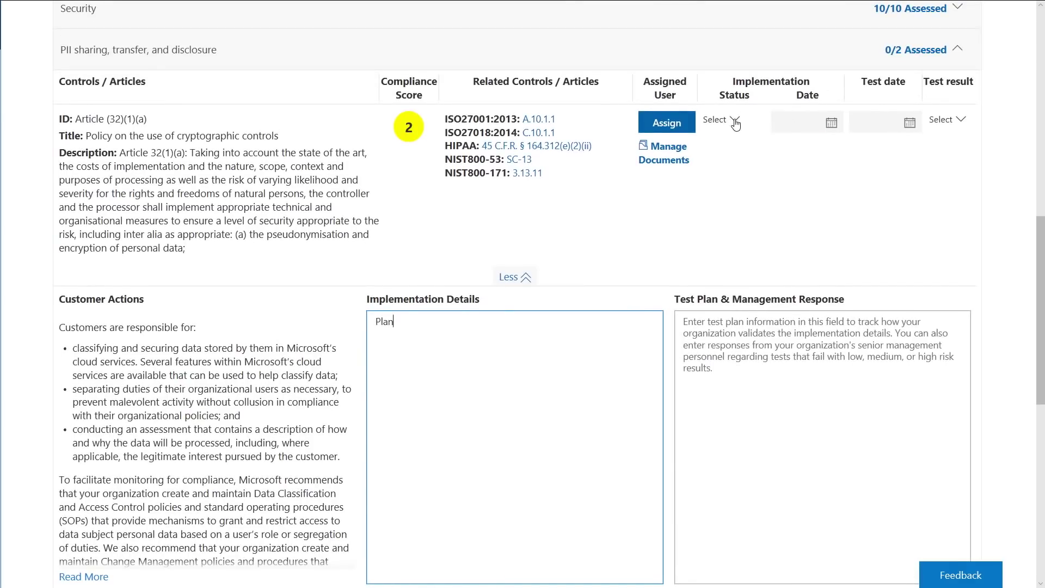
click(735, 123)
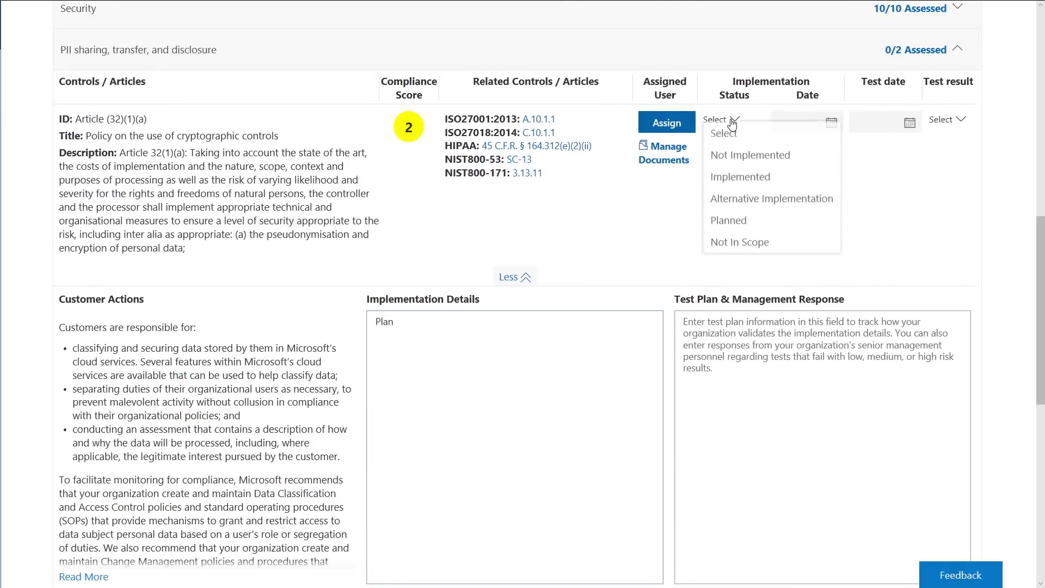
click(727, 183)
Start assigning the Article 32(1)(a) action item.
scroll(951, 106, up, 2)
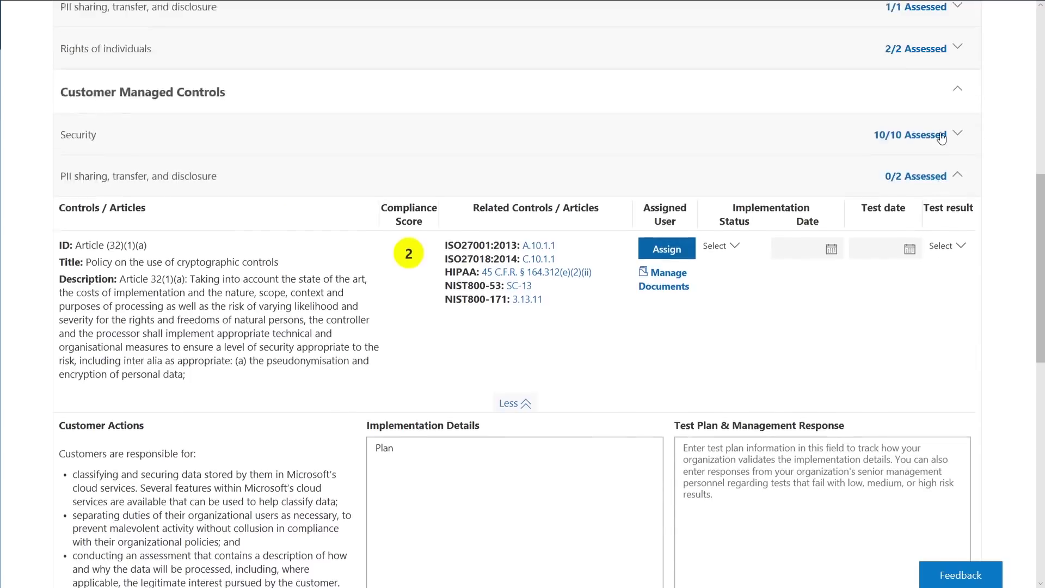
scroll(946, 133, up, 6)
scroll(944, 133, up, 2)
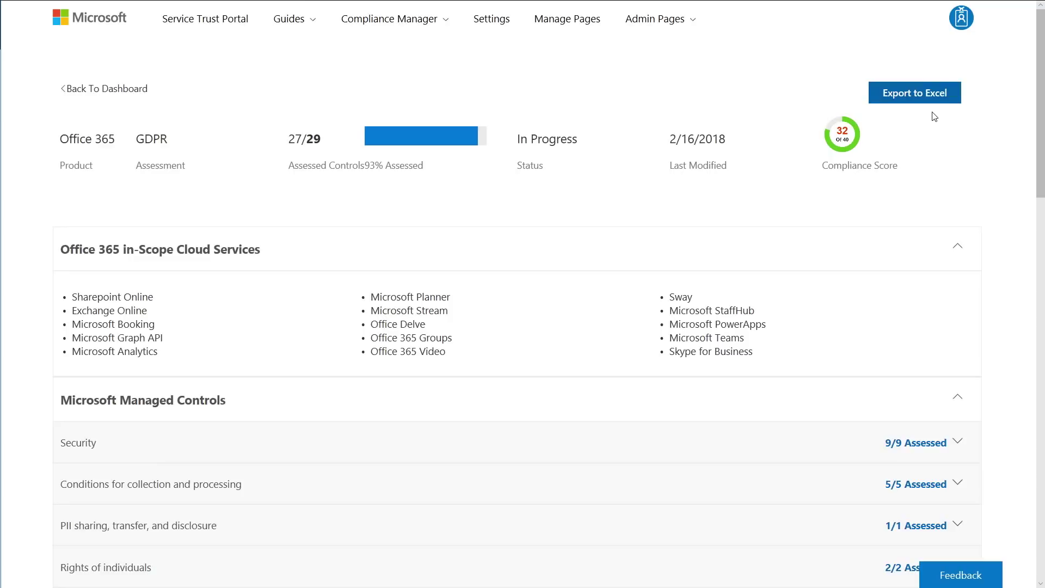
scroll(934, 117, down, 3)
scroll(934, 120, down, 2)
scroll(939, 126, down, 3)
scroll(933, 129, down, 3)
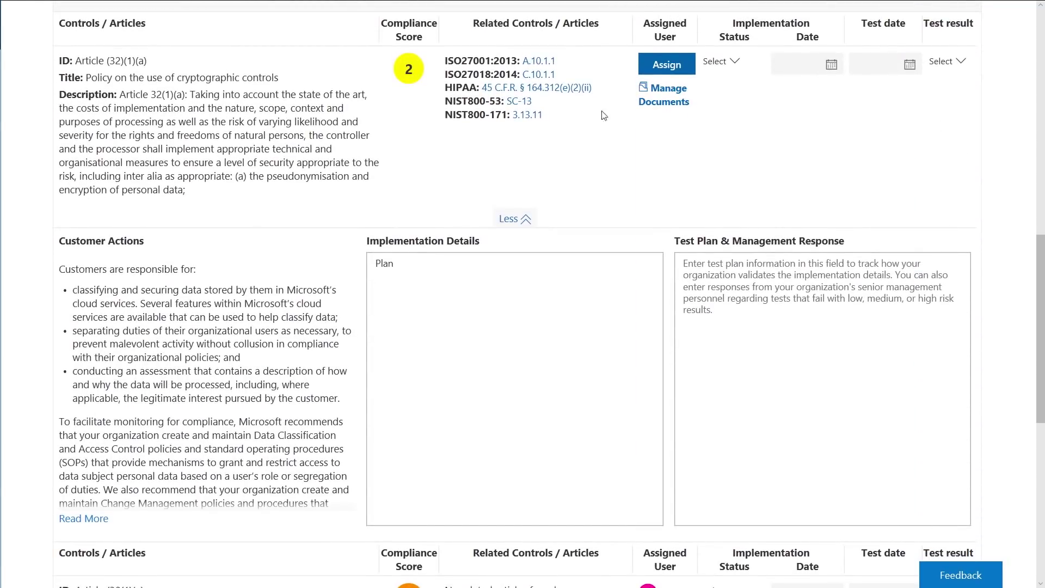
click(682, 66)
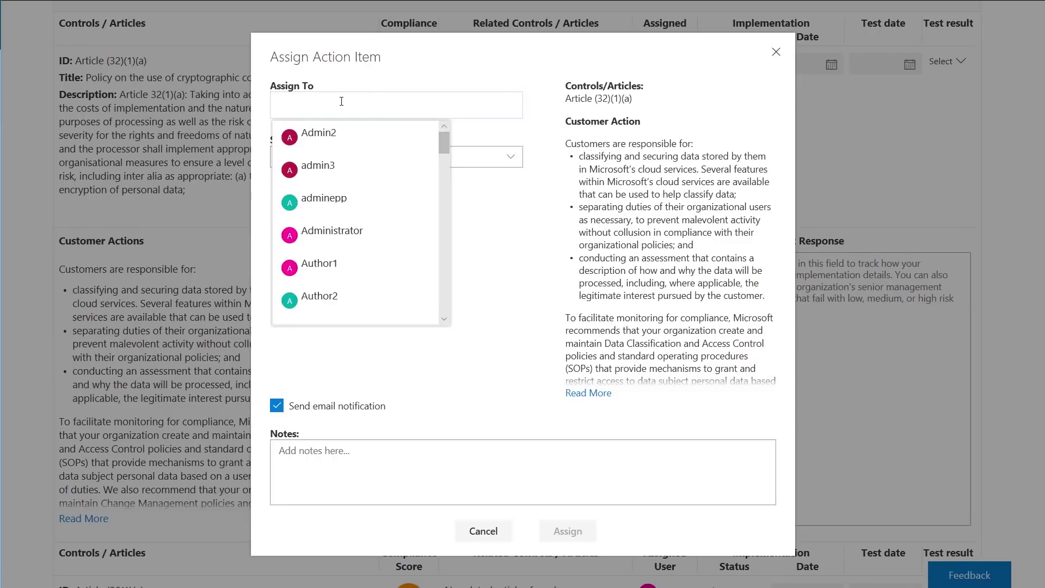
Assign Article 32(1)(a) to Administrator at Medium priority, then open it from the notification email.
click(316, 234)
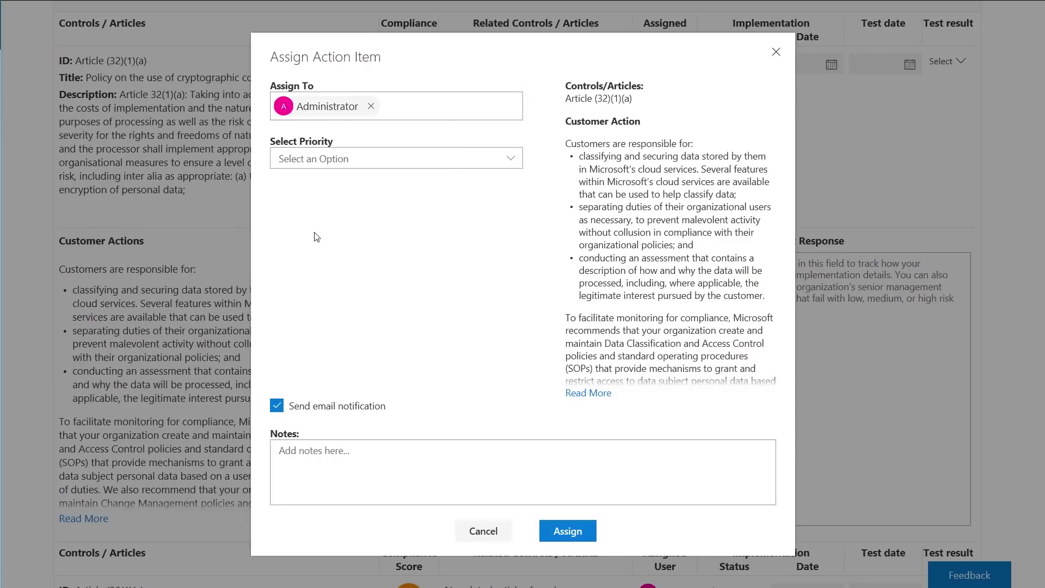
click(305, 162)
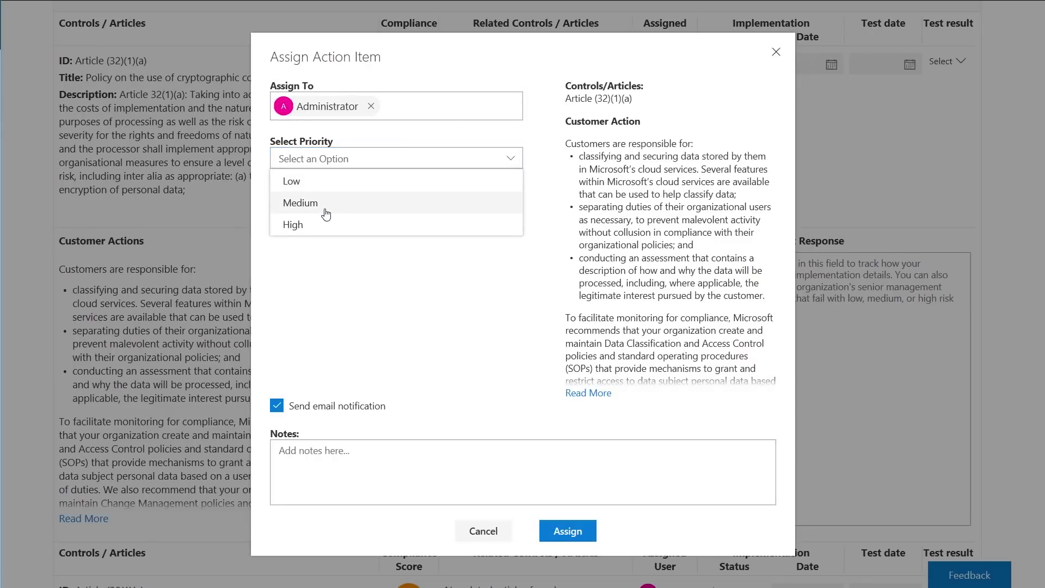
click(327, 210)
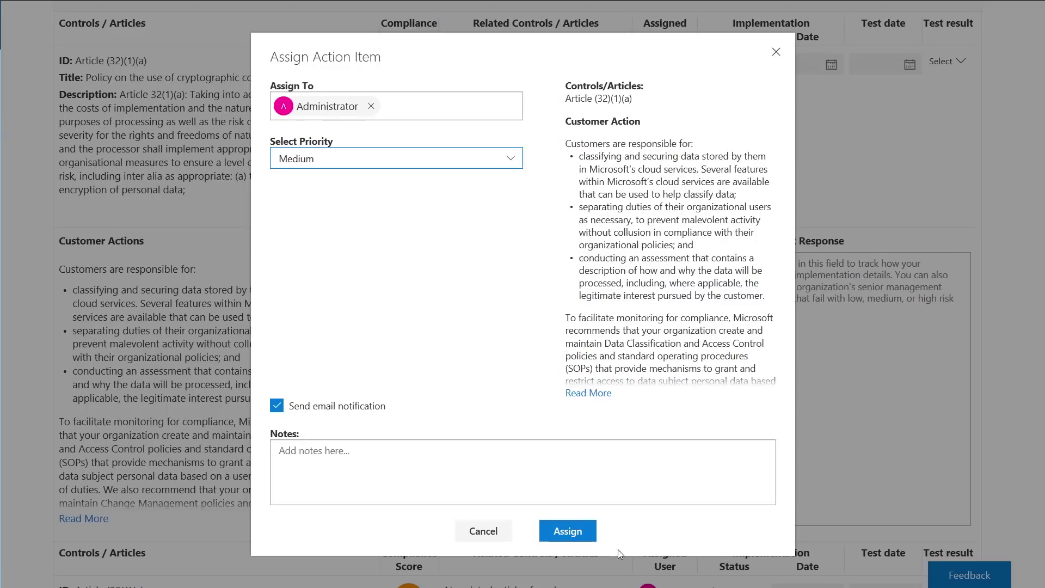
click(569, 532)
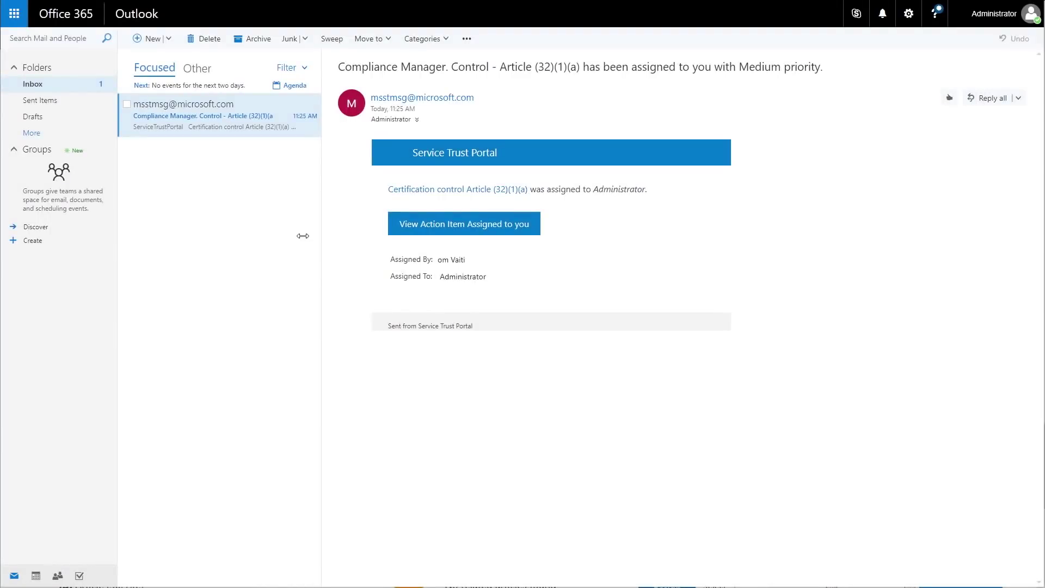
click(433, 232)
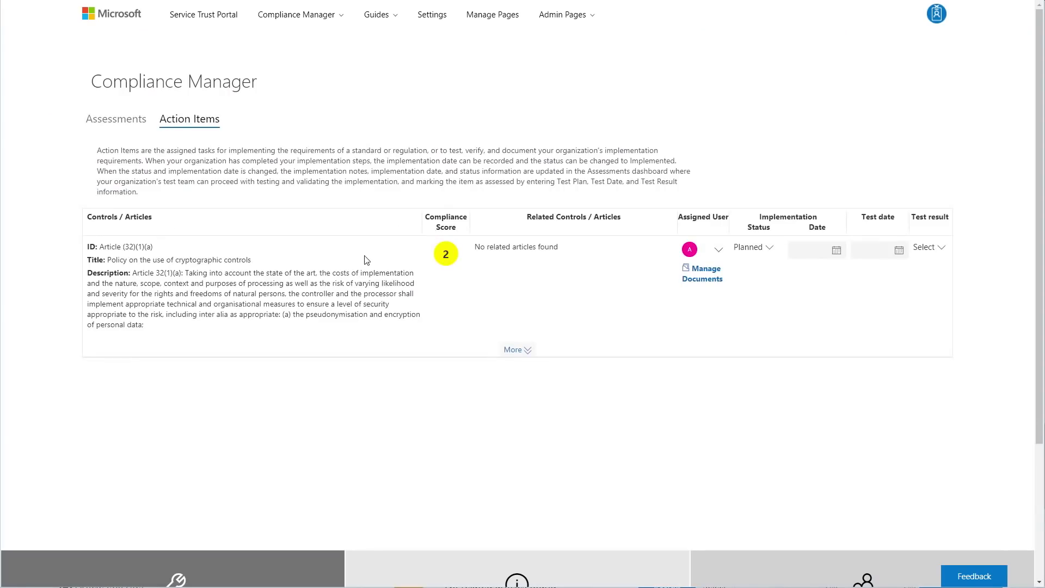
Read the Article 32(1)(a) customer-actions guidance and follow its Azure Information Protection link.
click(525, 350)
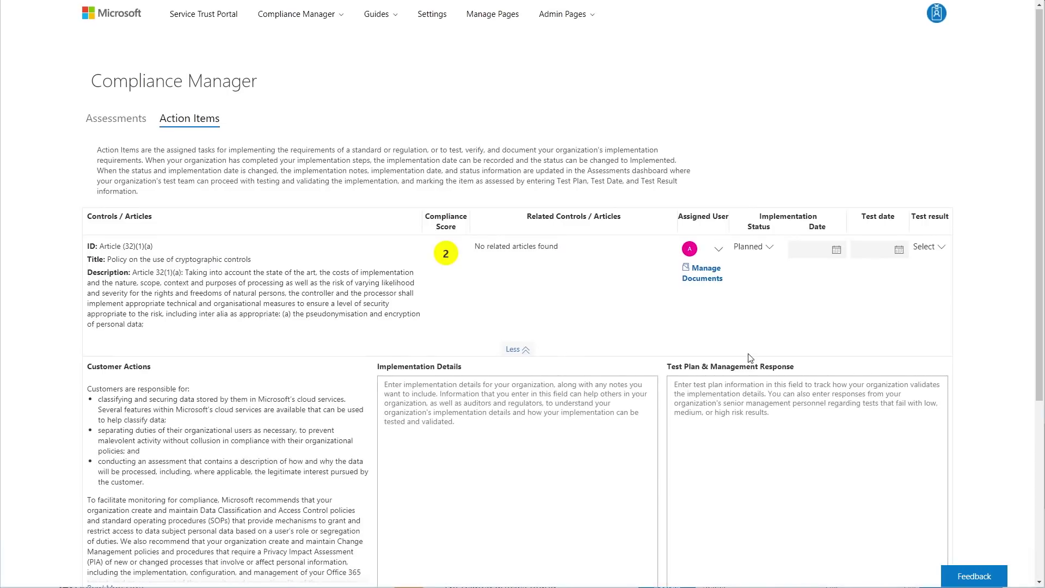
scroll(750, 357, down, 2)
scroll(750, 358, down, 1)
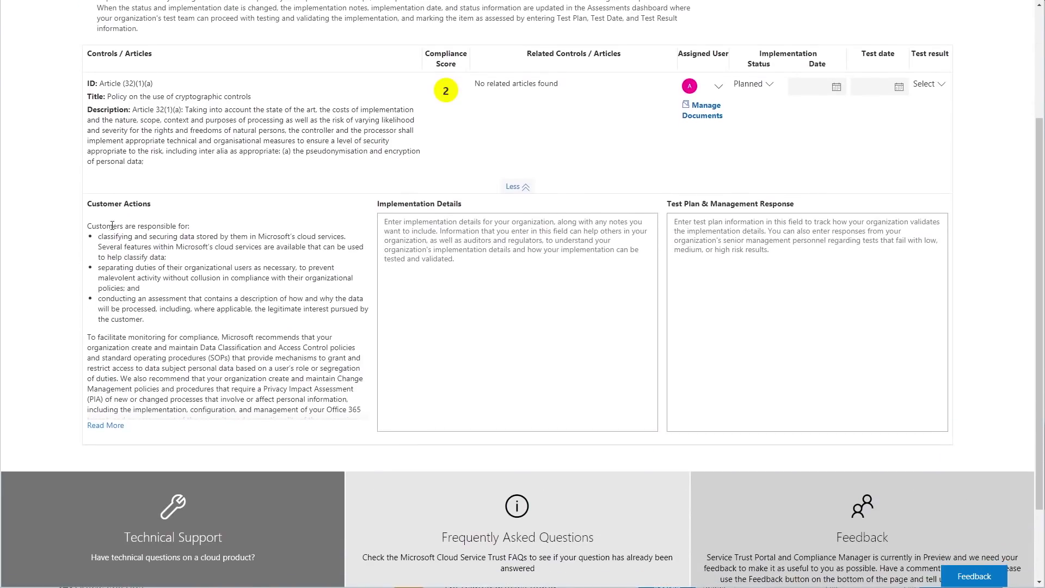
click(108, 425)
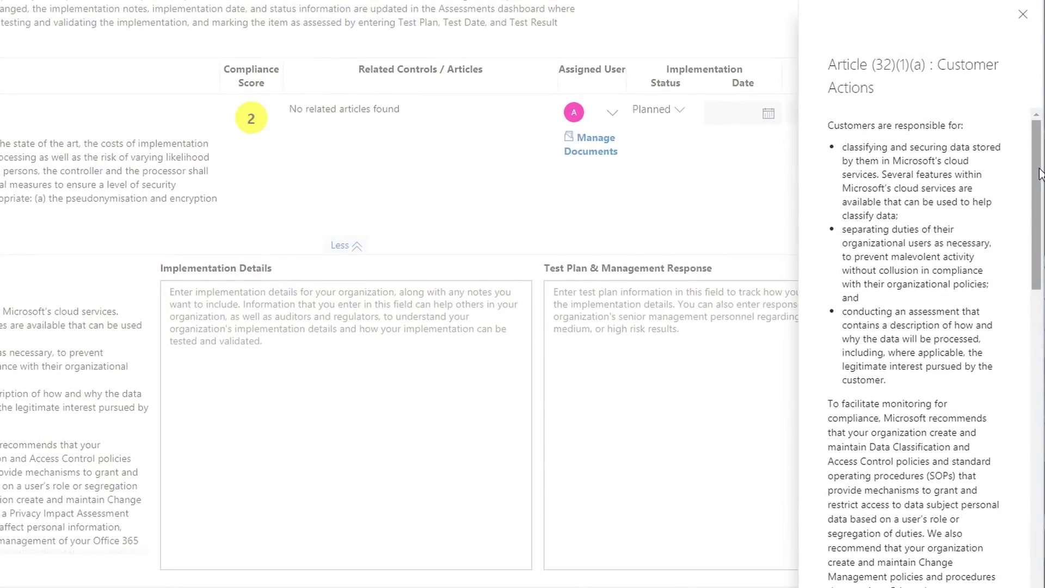
drag(1040, 174, 993, 523)
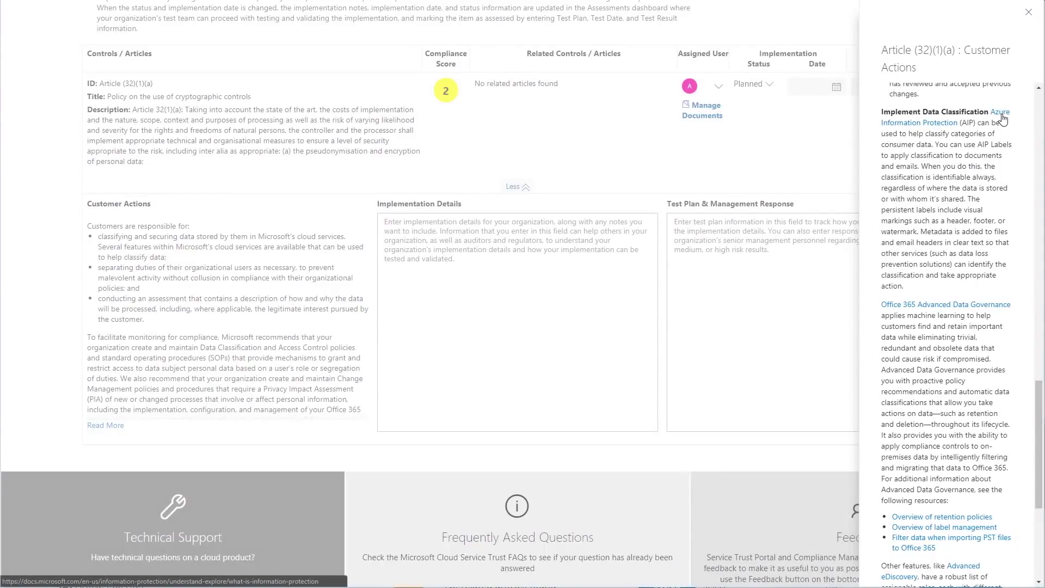
click(1003, 118)
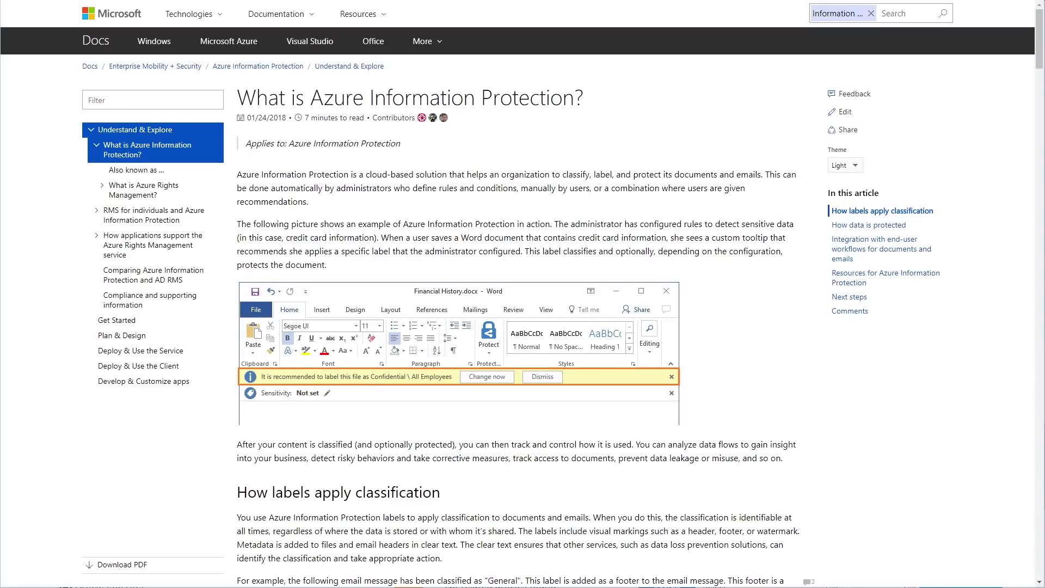
drag(1040, 53, 1040, 56)
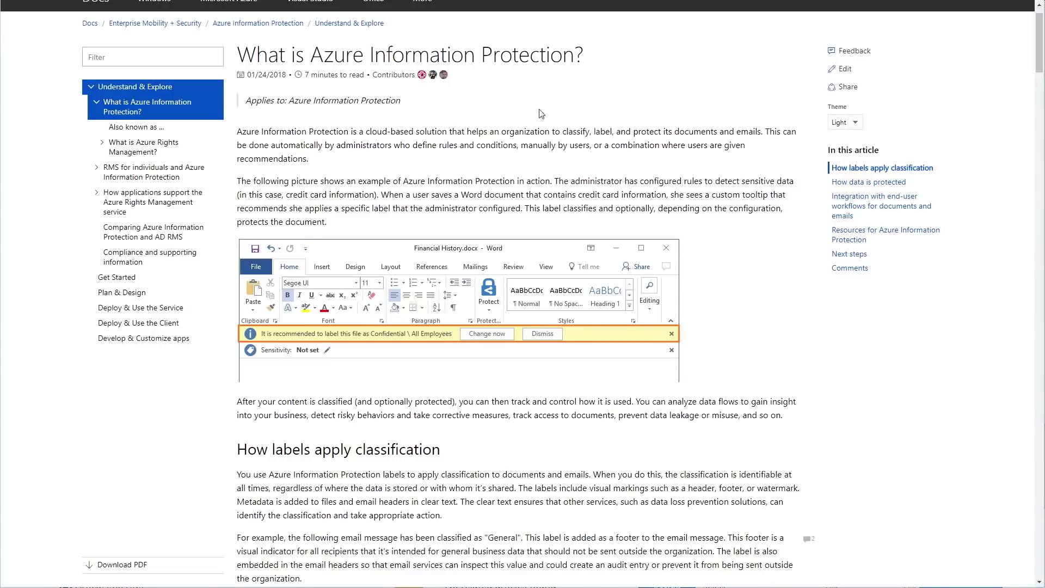
scroll(885, 201, down, 5)
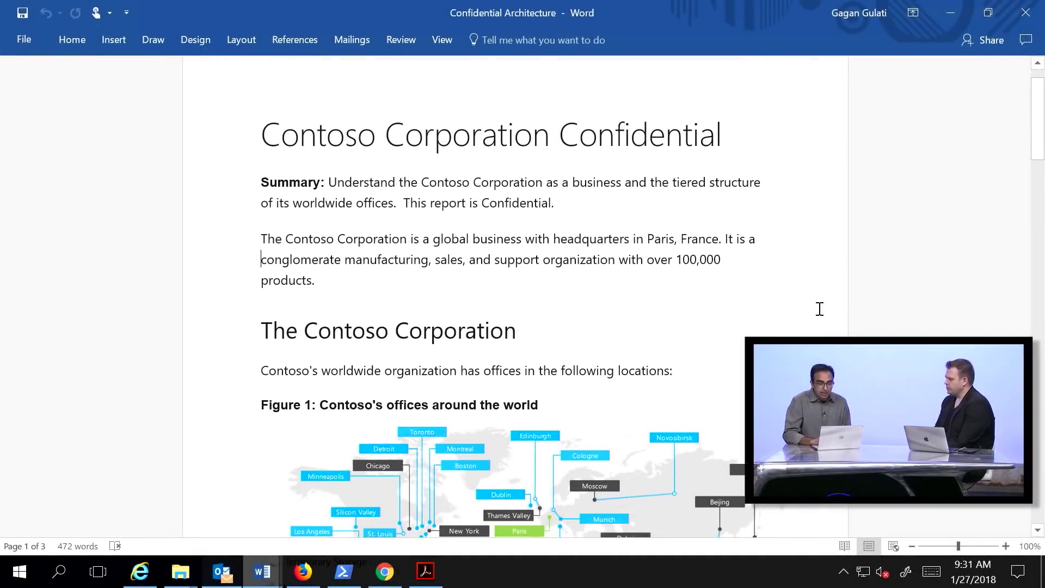
Scroll through Confidential Architecture to show the Confidential-GDPR bar, header and watermark.
scroll(819, 309, up, 1)
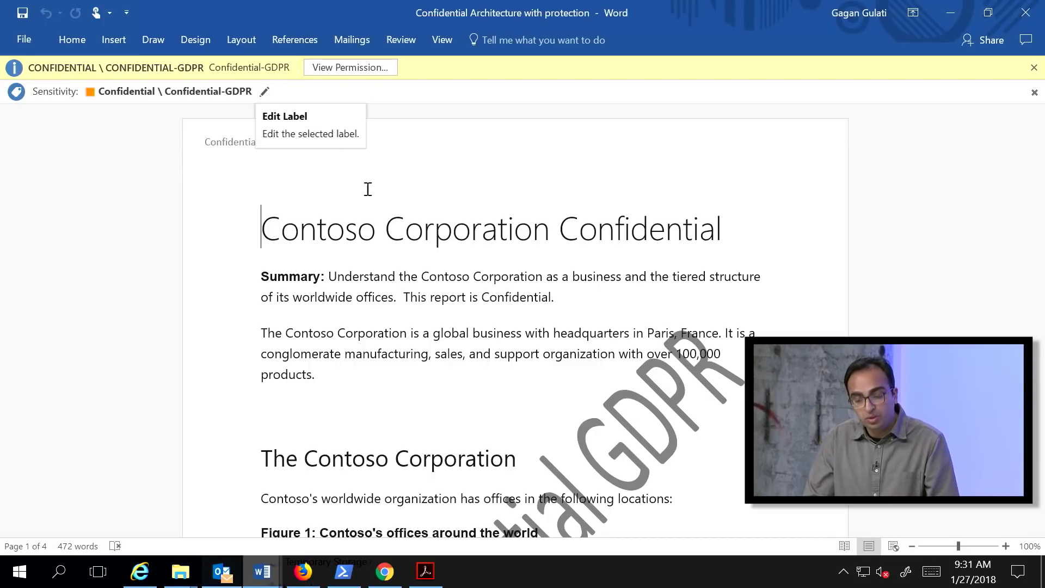
scroll(722, 362, down, 1)
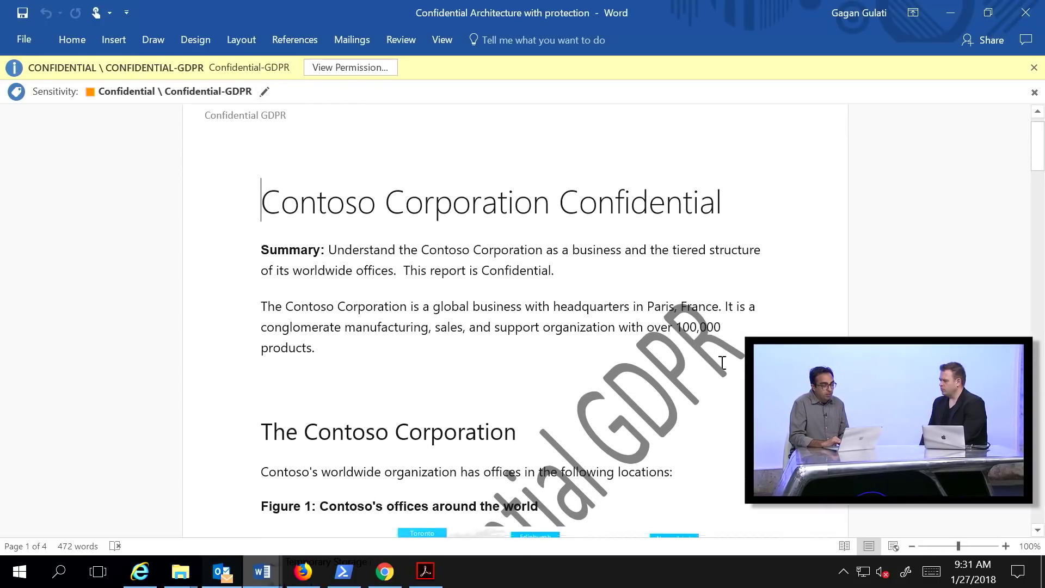
scroll(722, 363, down, 2)
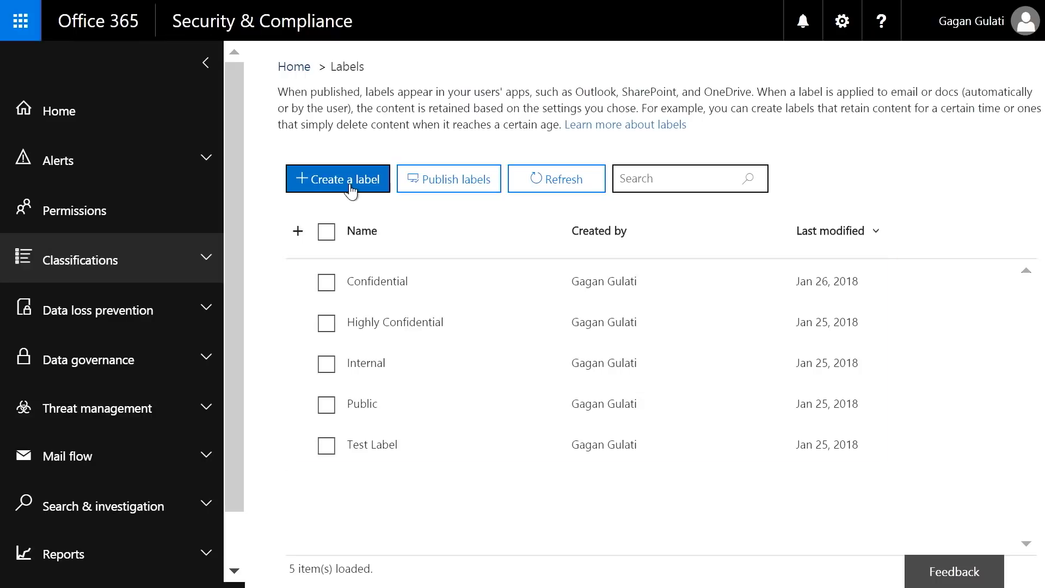
Begin creating a new classification label from the Labels list.
click(348, 189)
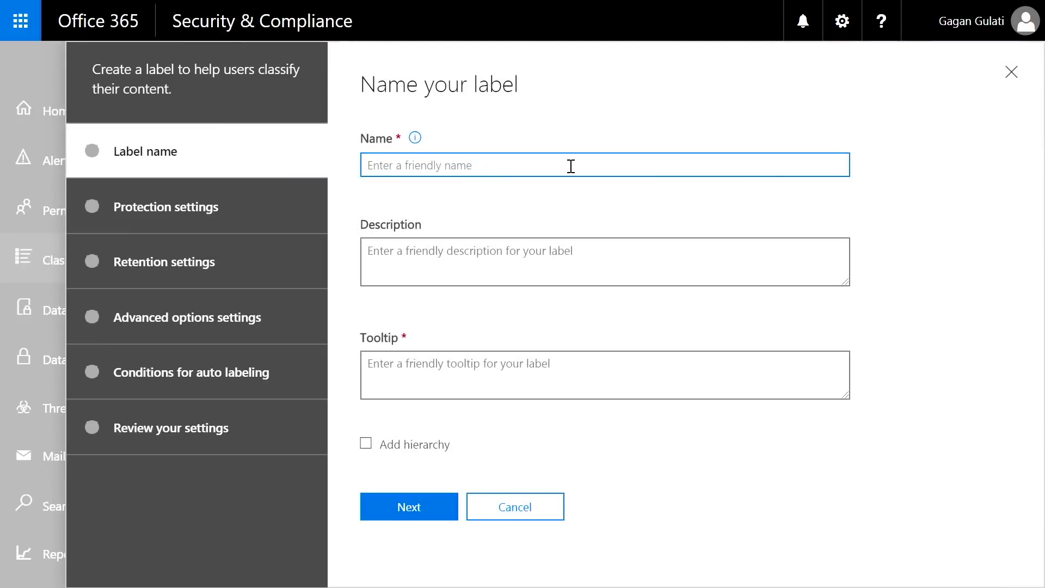
Name the label Confidential-GDPR with a matching tooltip, and enable protection with advanced protection.
text(Confidential-GDPR)
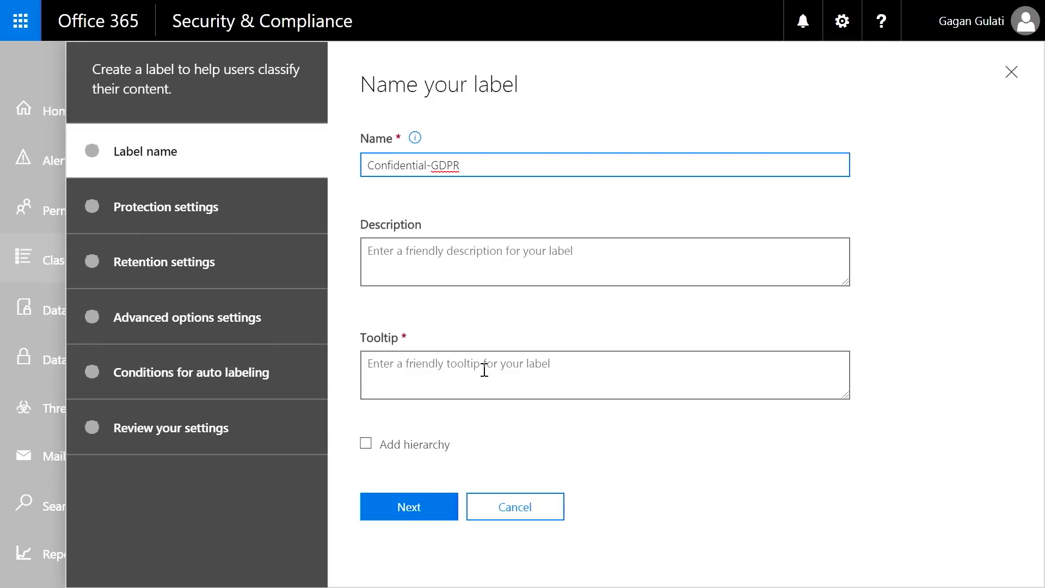
click(483, 370)
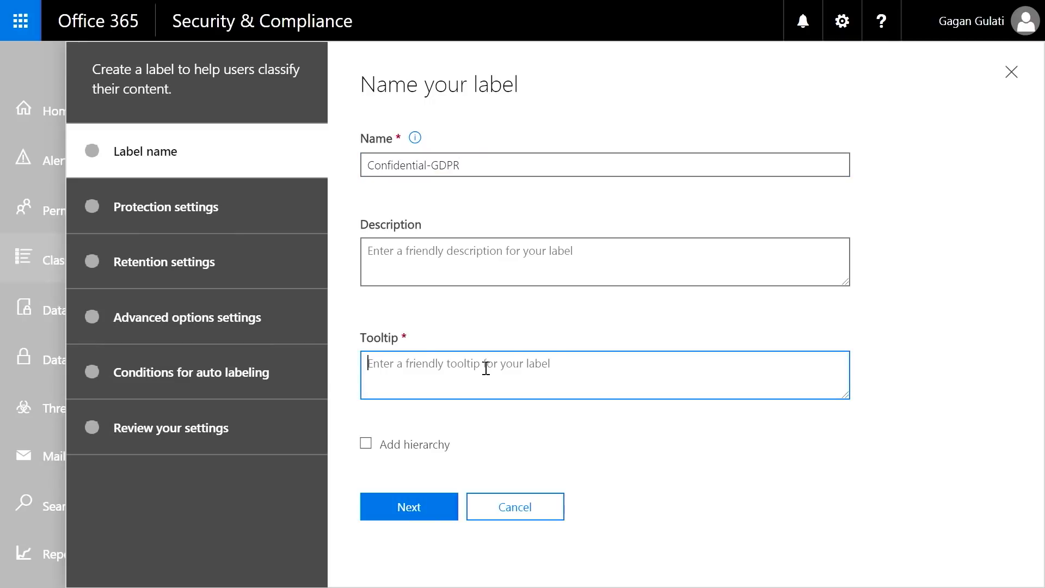
text(Confidential-GDPR)
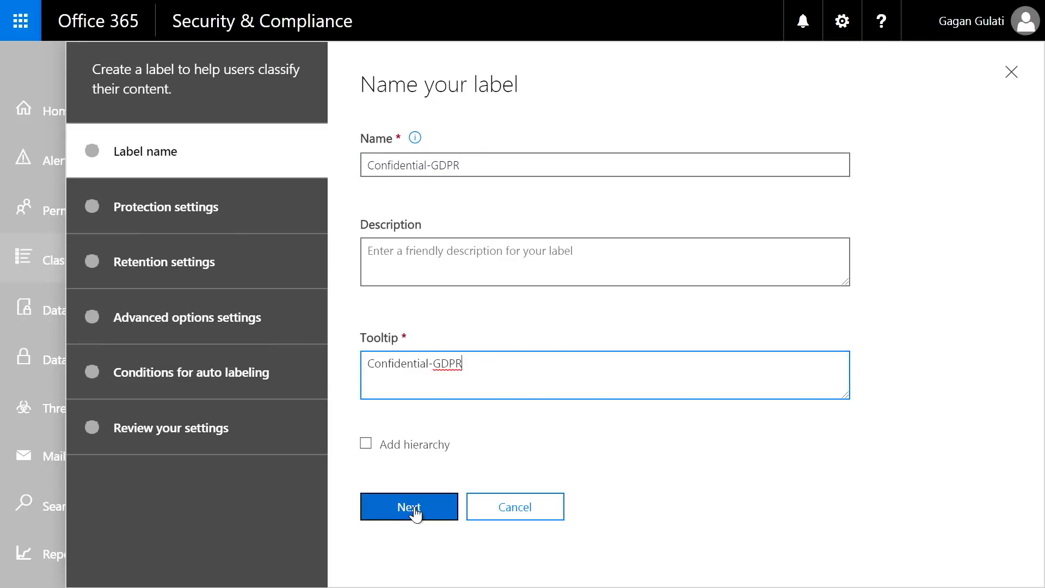
click(415, 509)
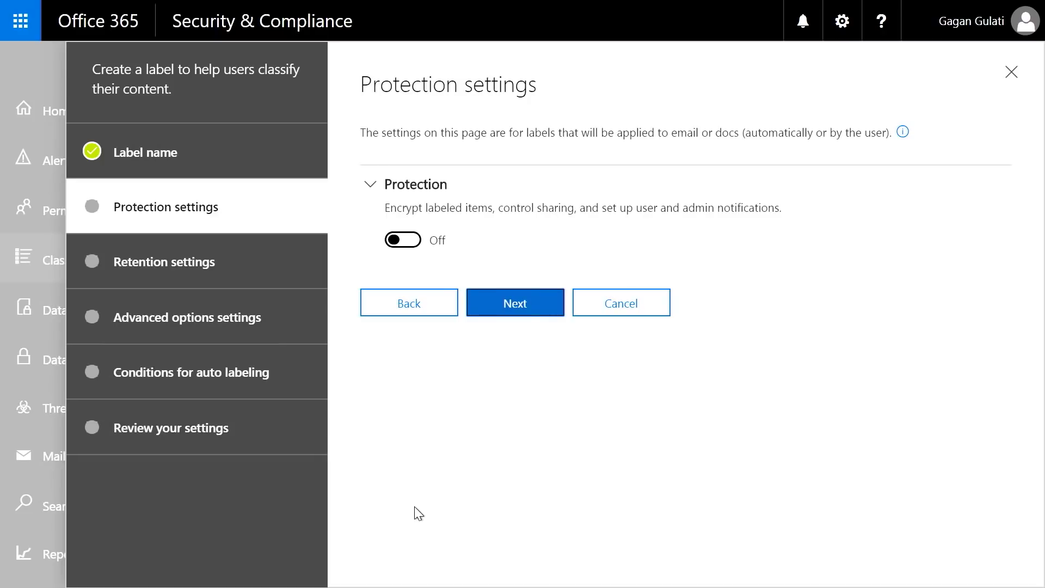
click(399, 246)
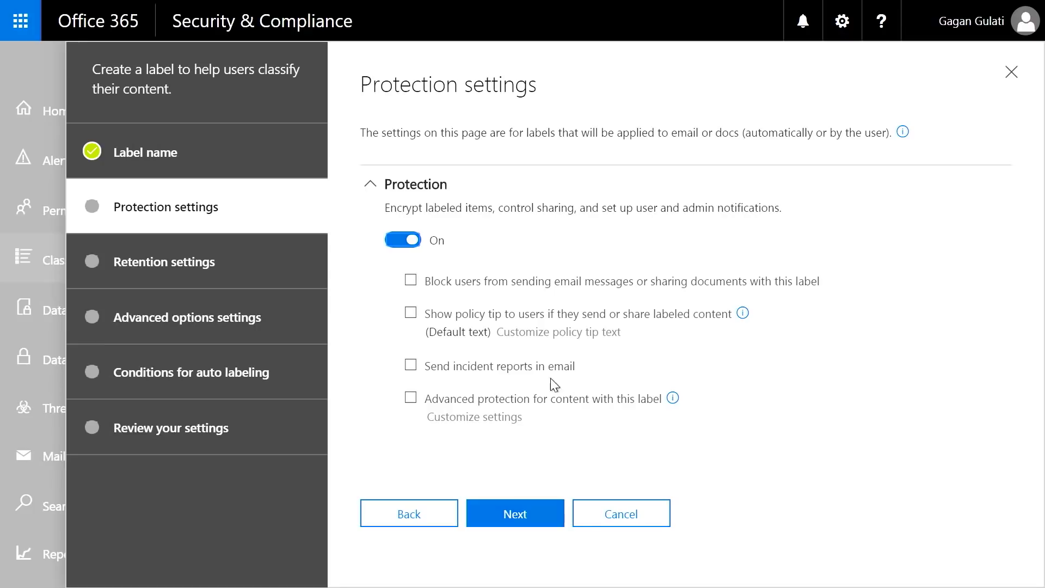
click(410, 399)
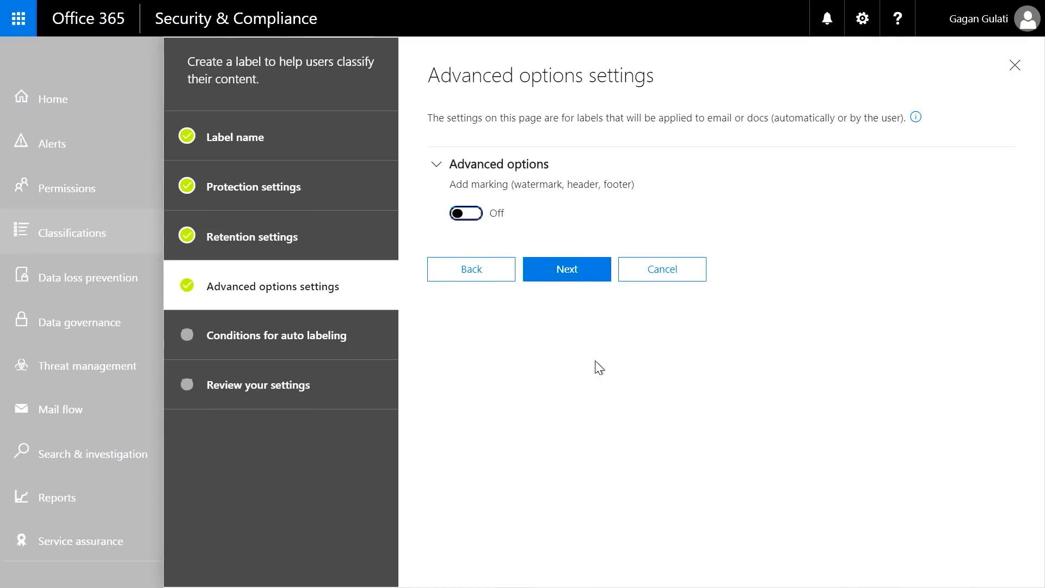
Turn on marking and save a diagonal watermark reading Confidential-GDPR.
click(465, 214)
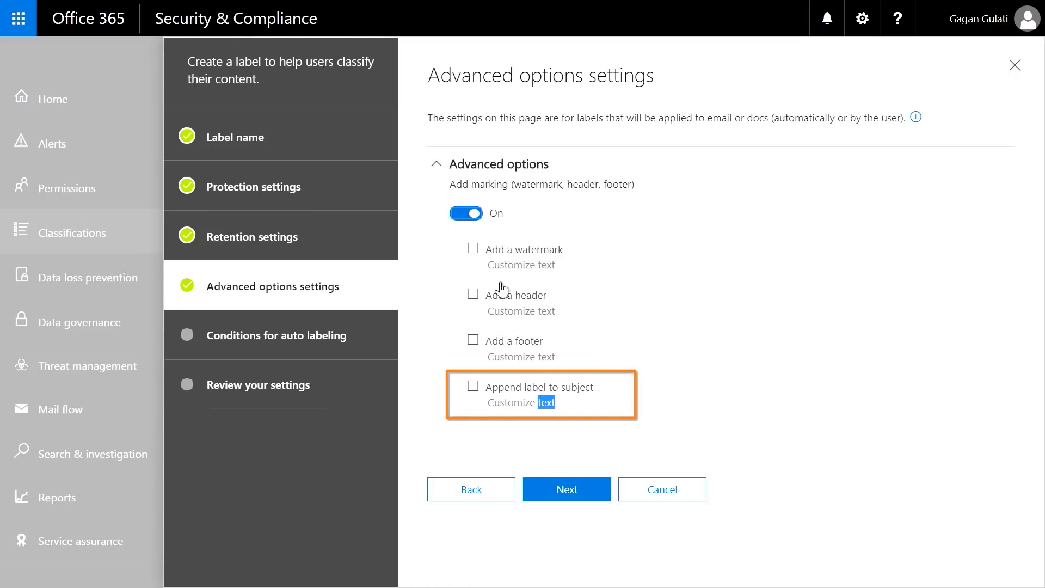
click(473, 249)
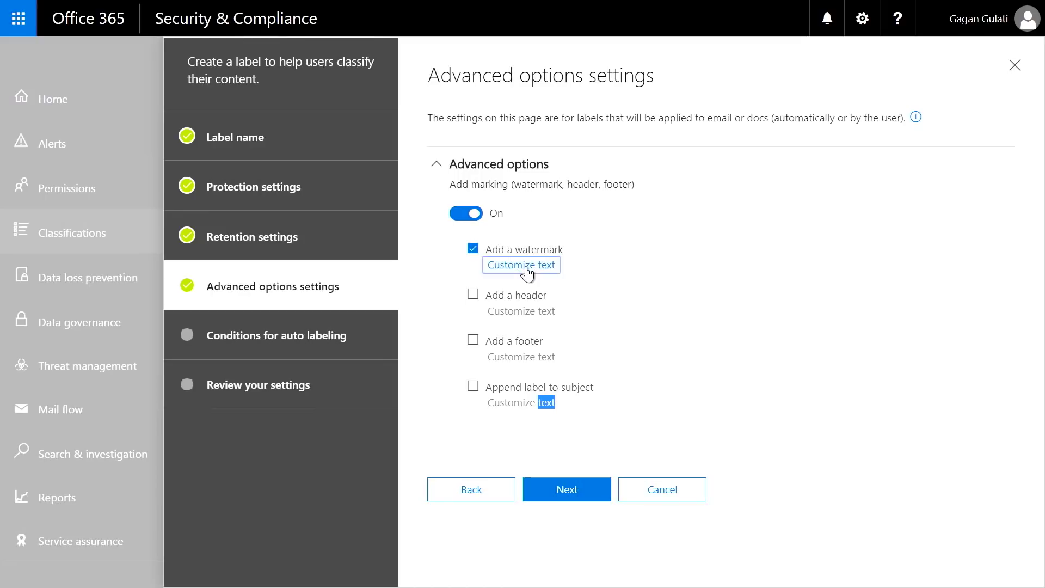
click(524, 265)
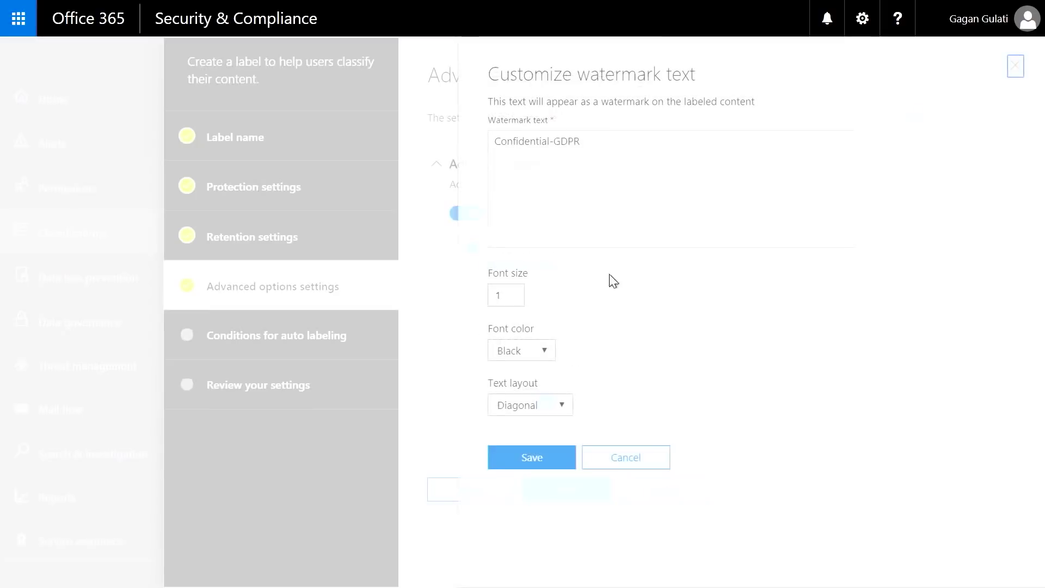
click(642, 140)
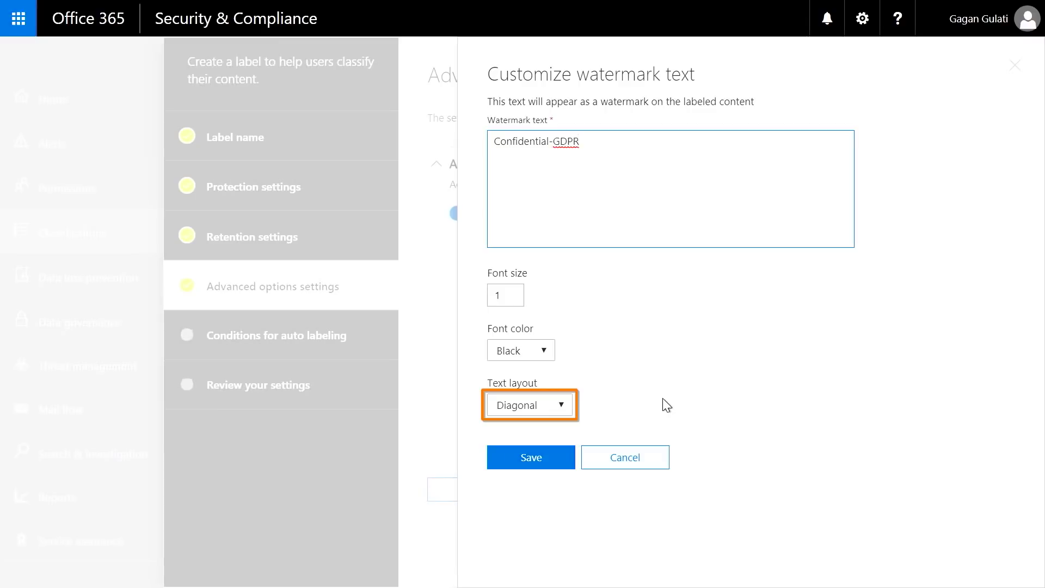
click(547, 471)
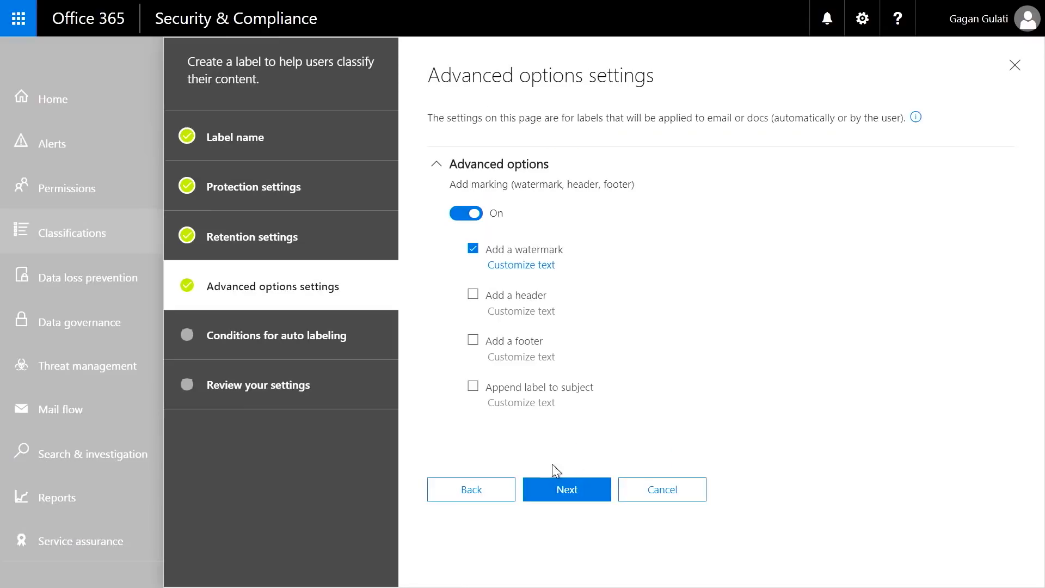
Make the label apply automatically and add a Content contains condition with sensitive info types.
click(587, 499)
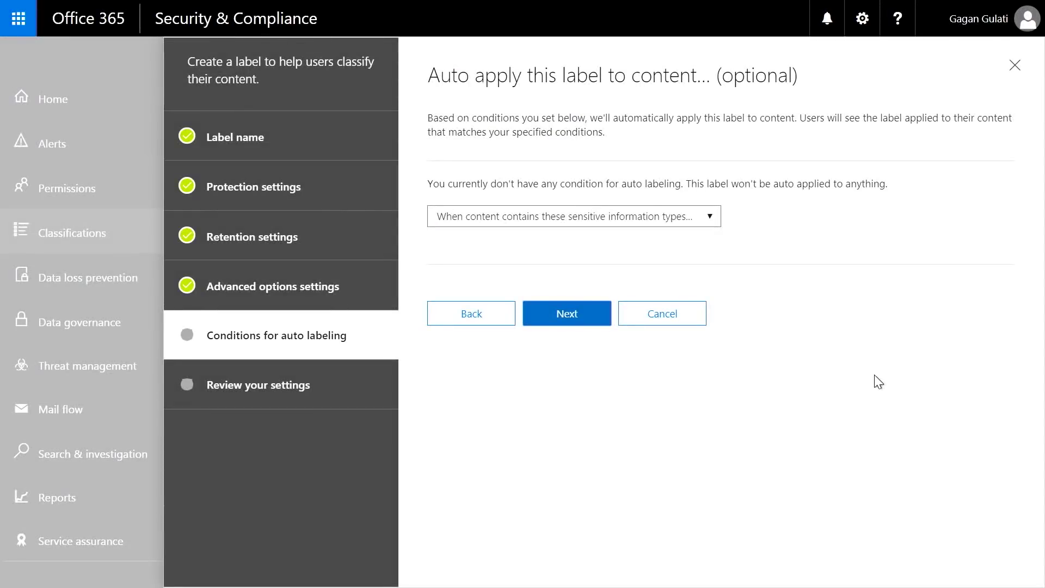
click(543, 319)
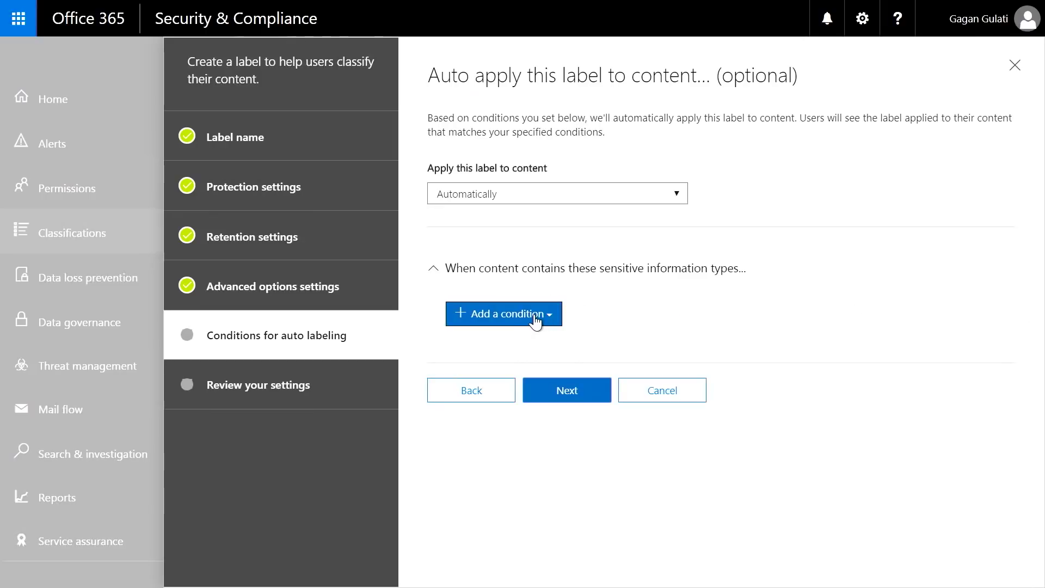
click(535, 320)
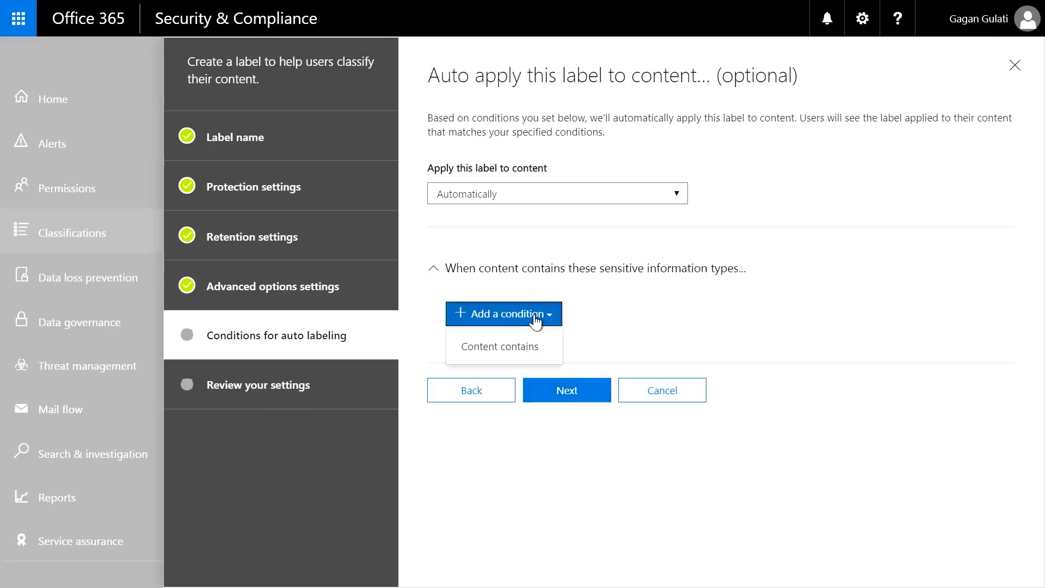
click(525, 349)
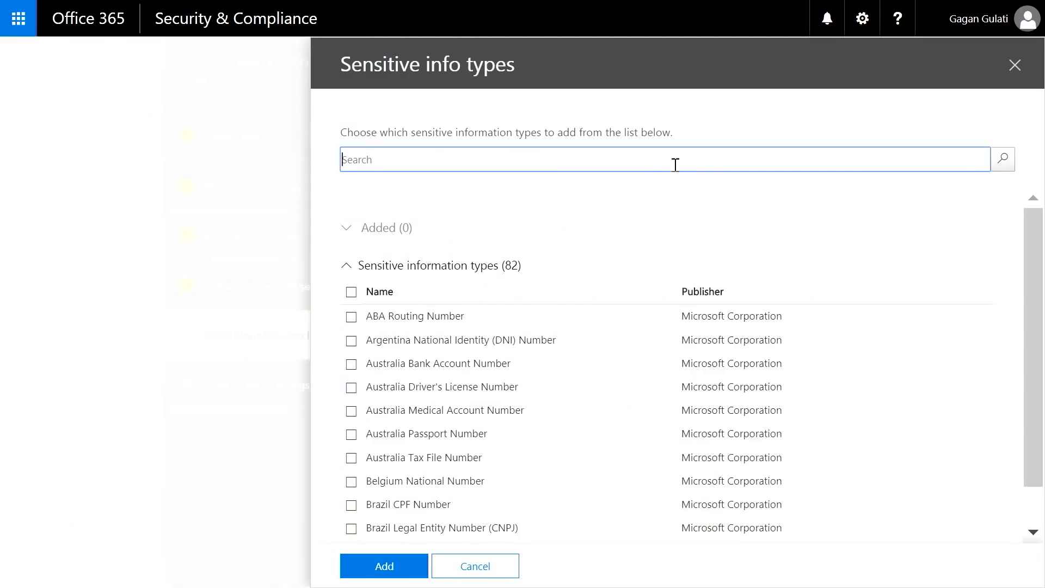
Search 'france' and add all four France sensitive info types to the condition.
text(fn)
key(Return)
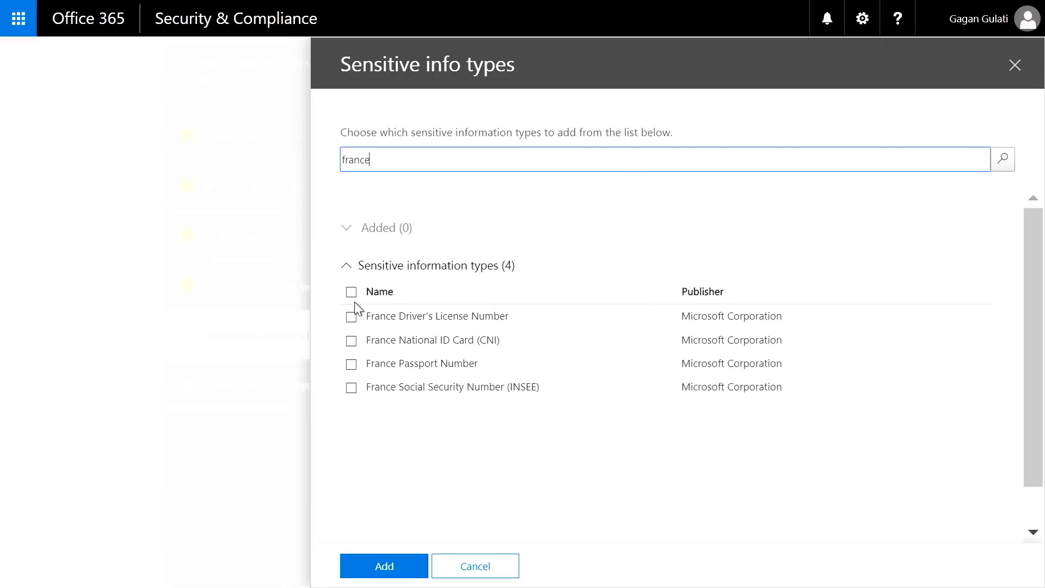
click(351, 294)
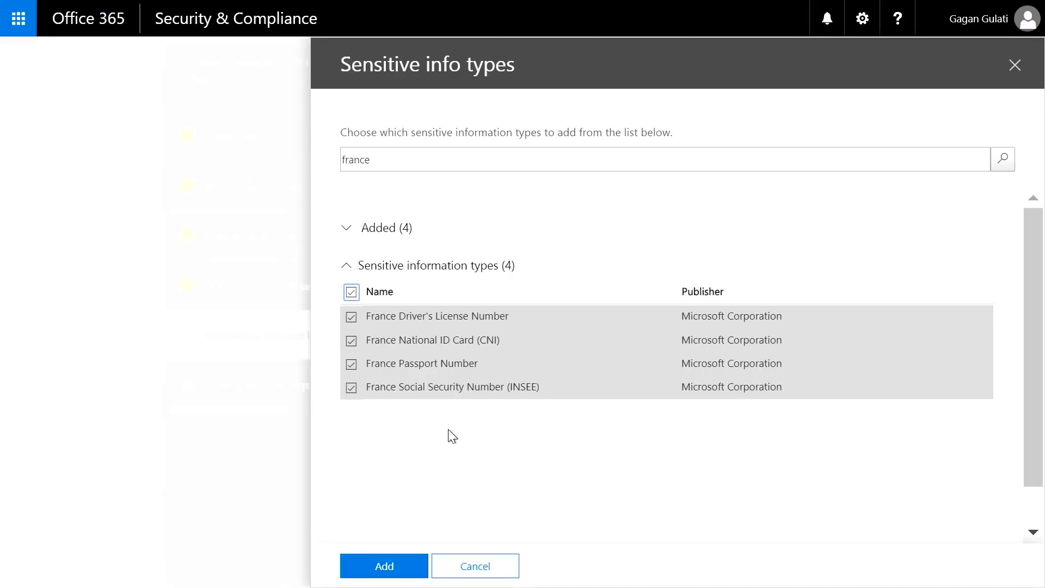
click(399, 563)
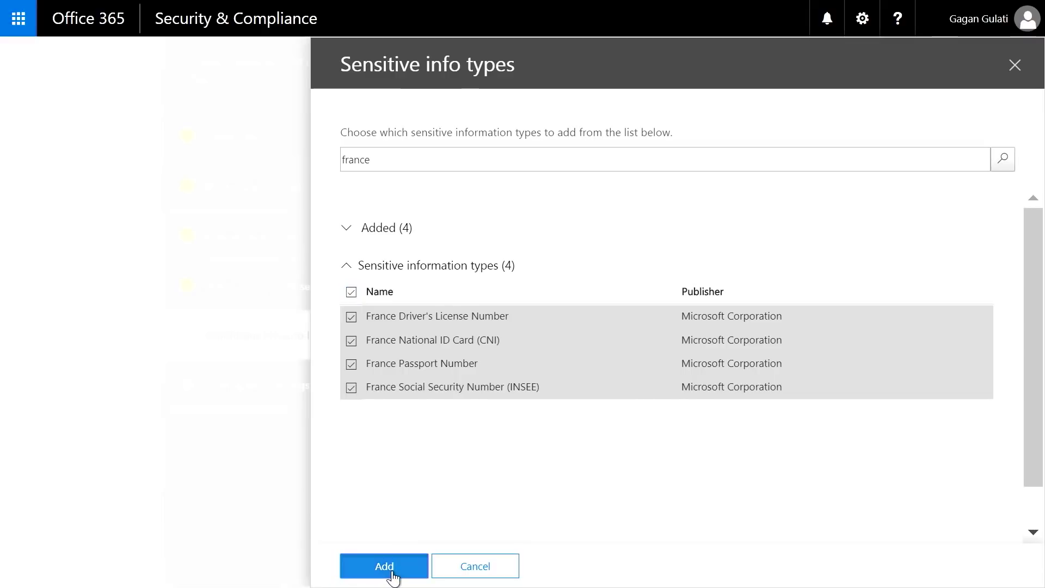
click(405, 568)
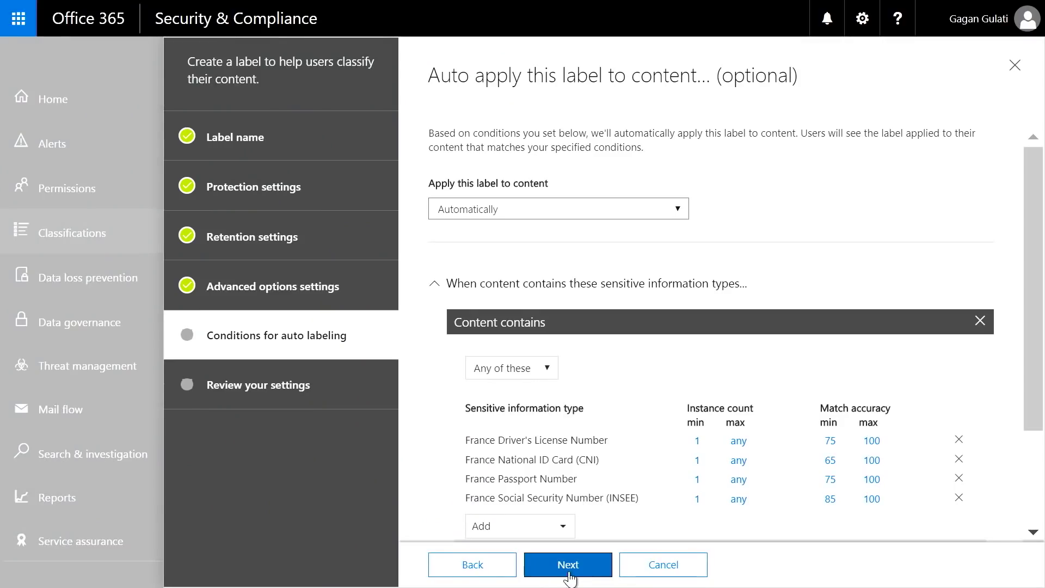
Review the settings and create the Confidential-GDPR label.
click(568, 566)
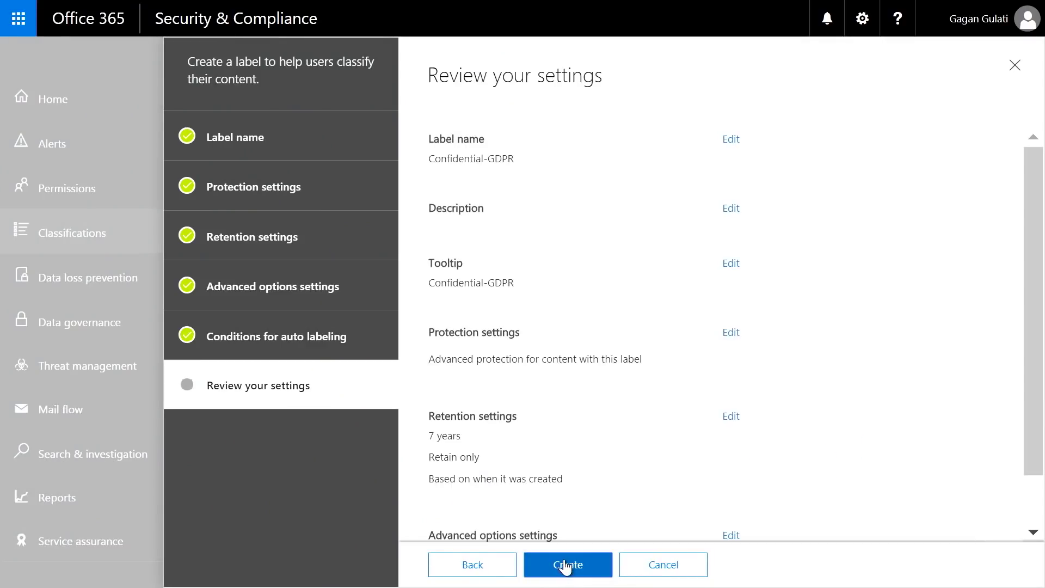
click(566, 566)
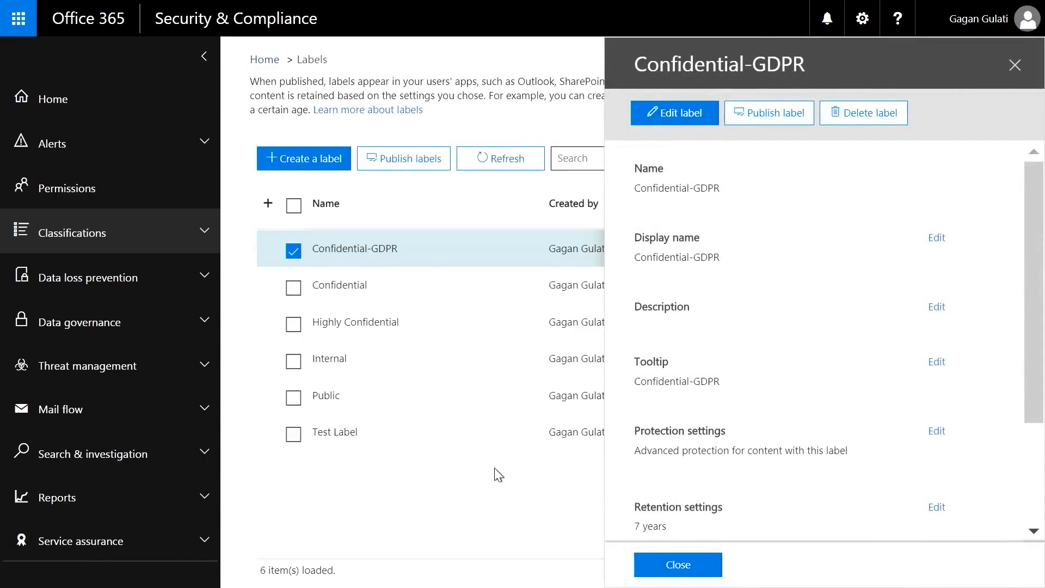
Close the Confidential-GDPR details pane and the resume document.
click(674, 564)
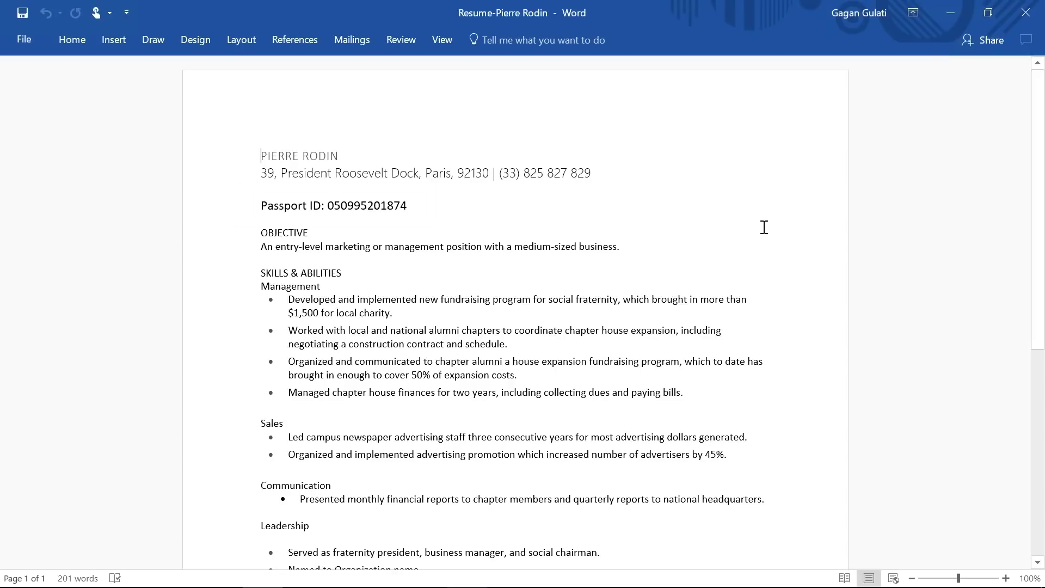
click(1025, 14)
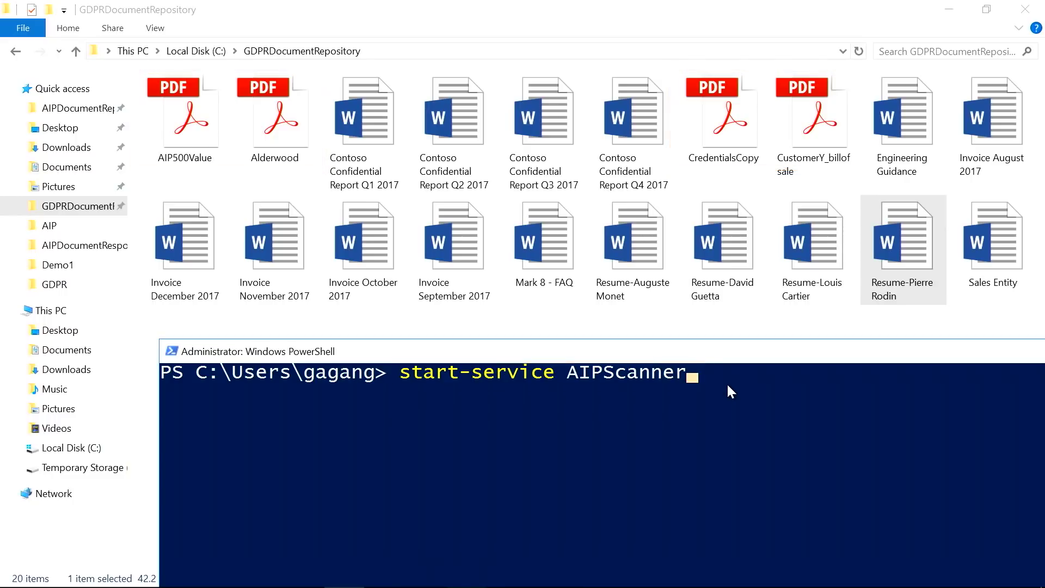
Run start-service AIPScanner and watch the GDPR repository files become protected.
key(Return)
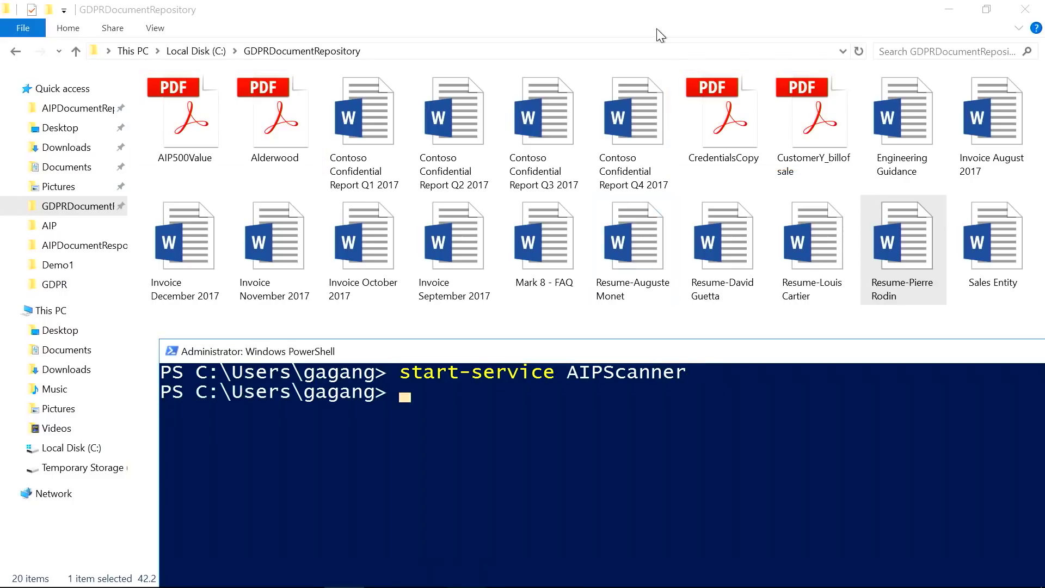
click(662, 8)
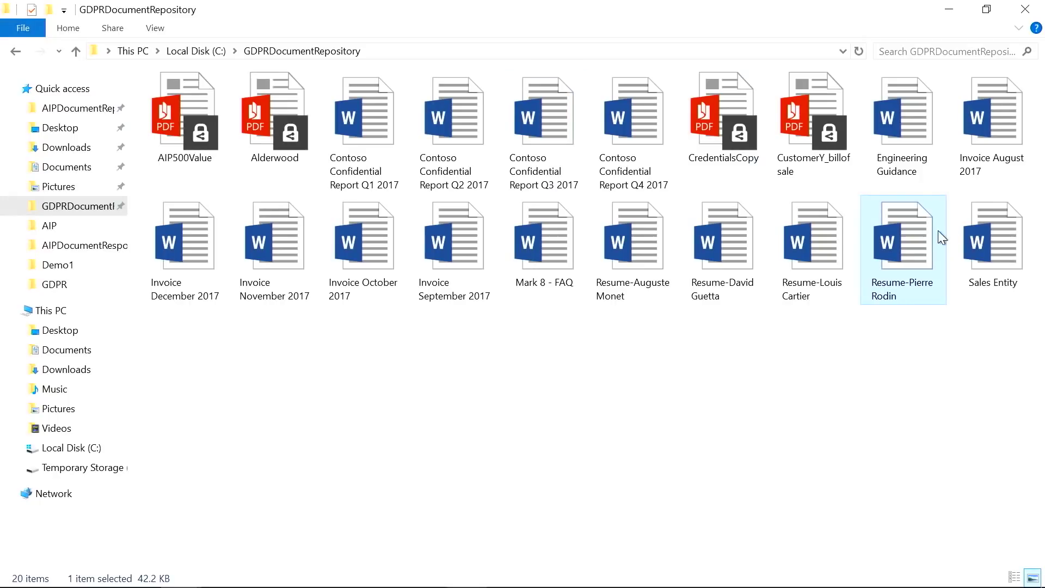
double_click(895, 249)
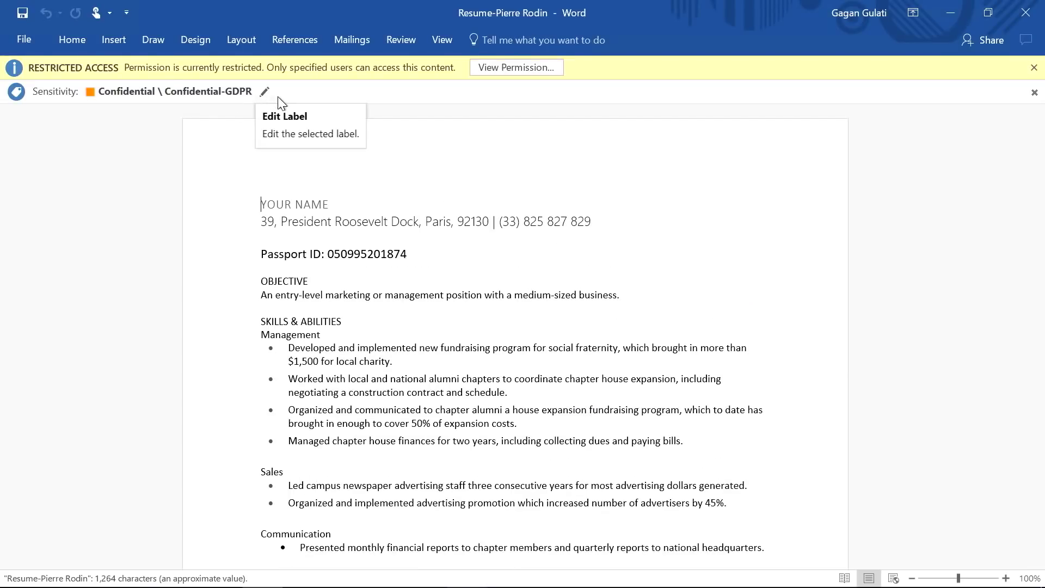
click(520, 68)
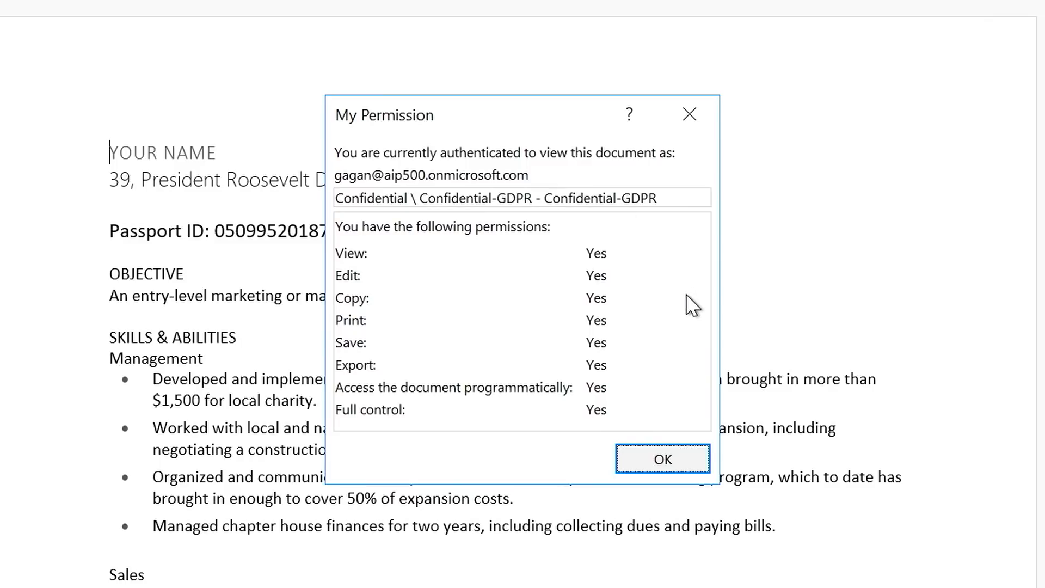
click(695, 460)
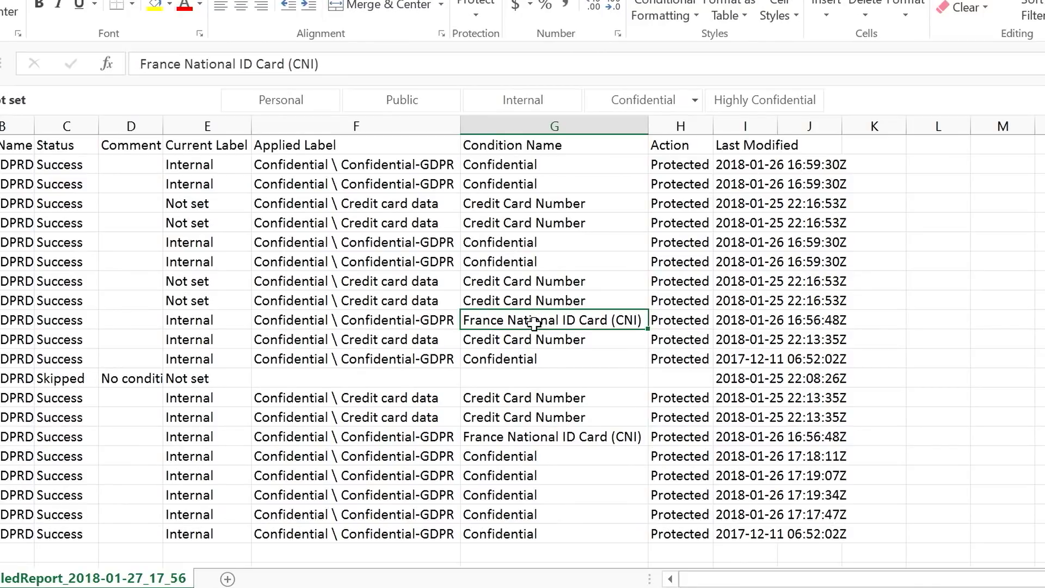
click(383, 319)
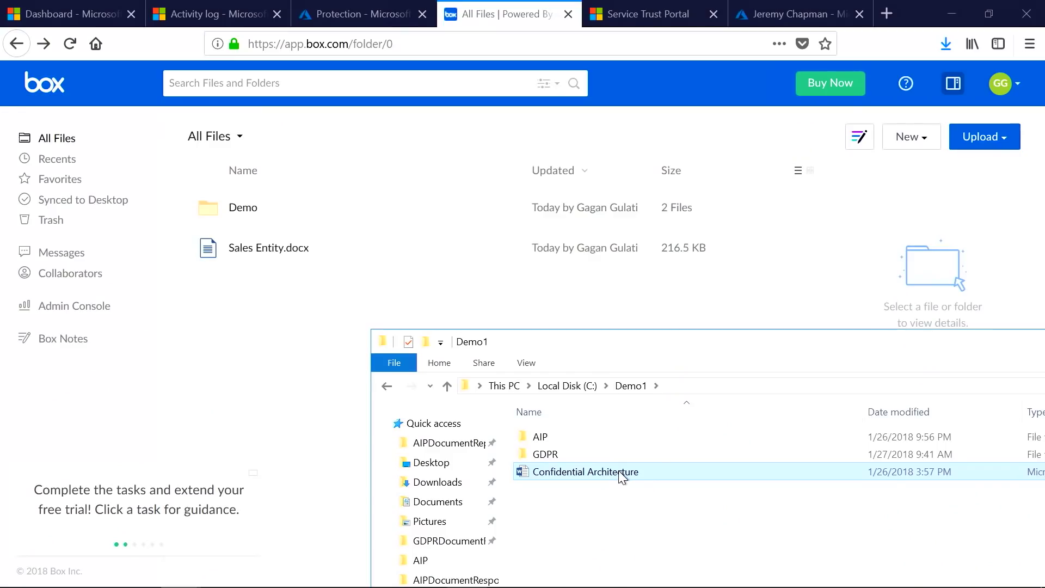
Upload Confidential Architecture to Box, then download it again.
mouse_move(619, 472)
mouse_down()
mouse_move(308, 295)
mouse_move(331, 270)
mouse_up()
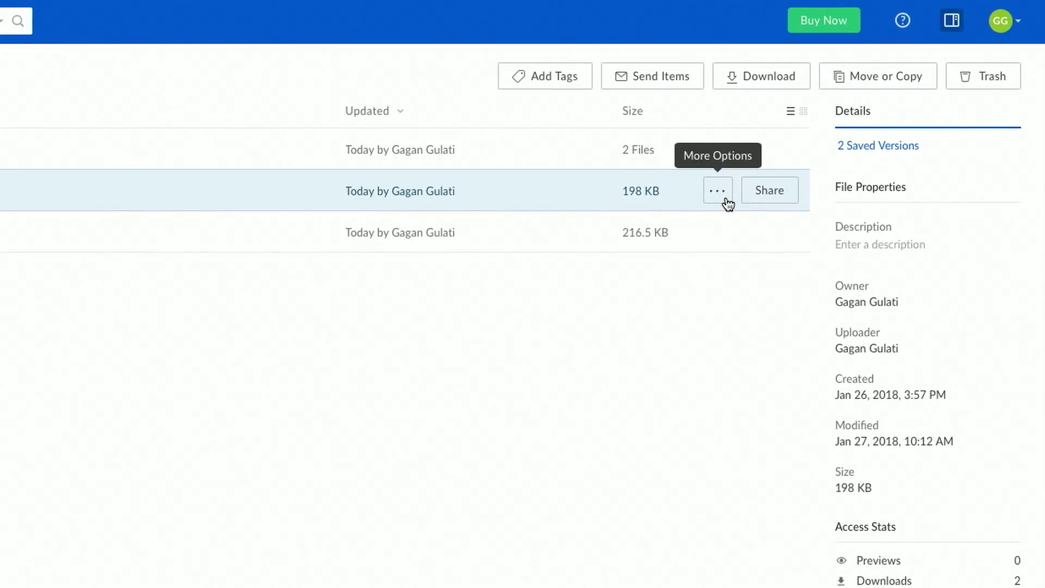
click(717, 191)
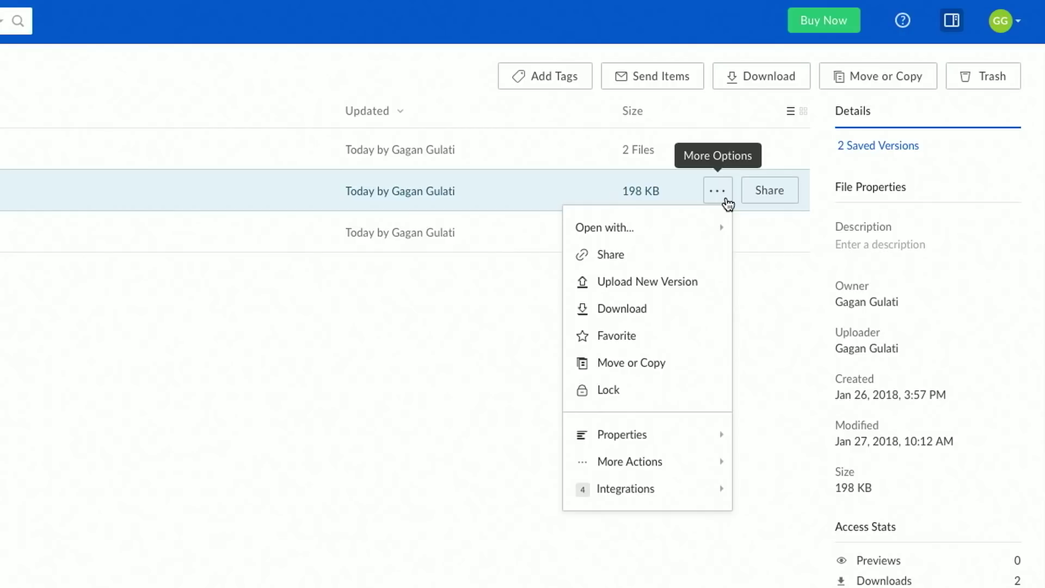
click(621, 308)
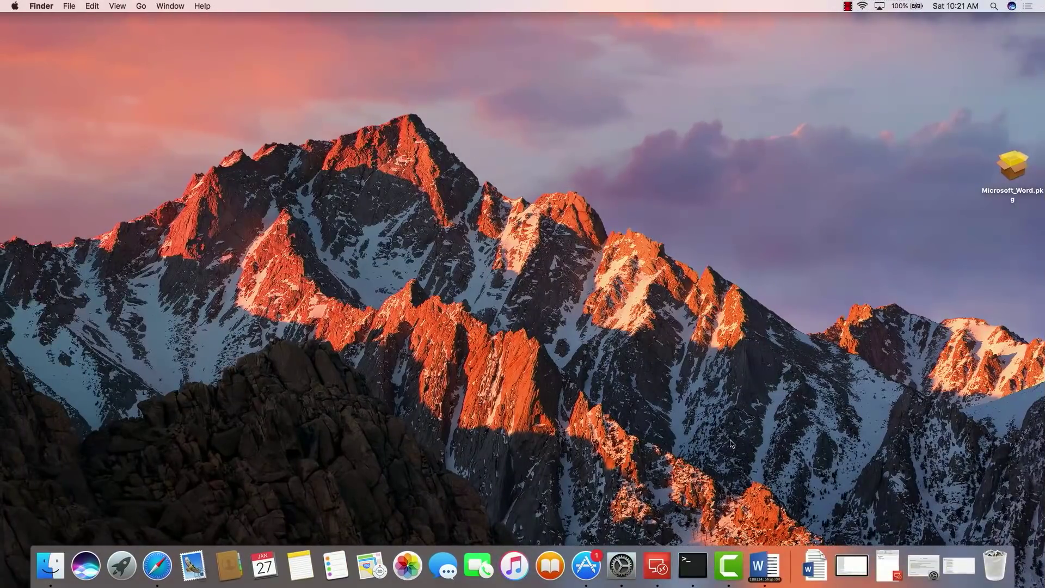
Open the downloaded Confidential Architecture.docx in Word for Mac and view its permissions.
click(815, 570)
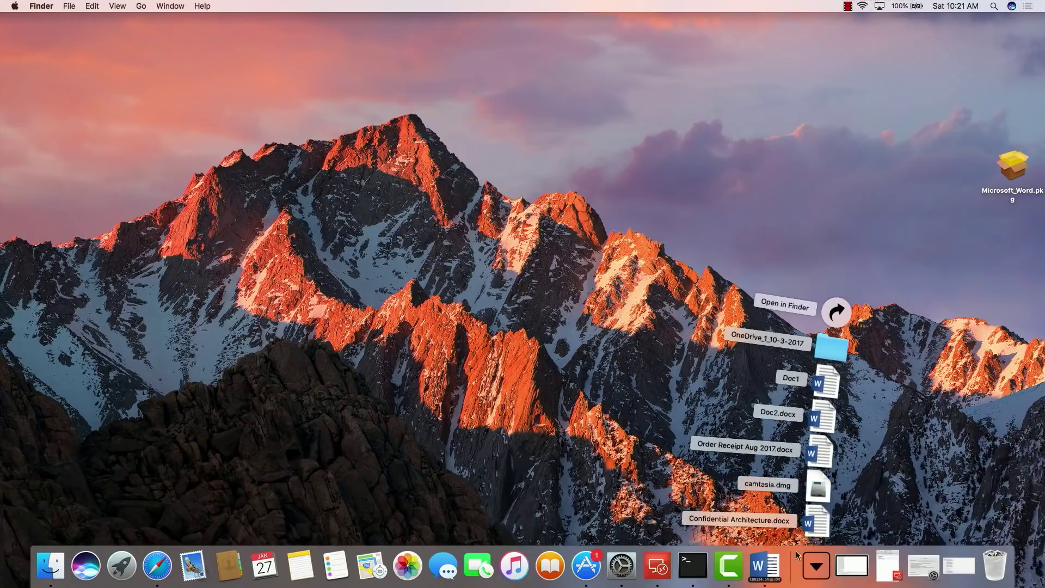
click(831, 531)
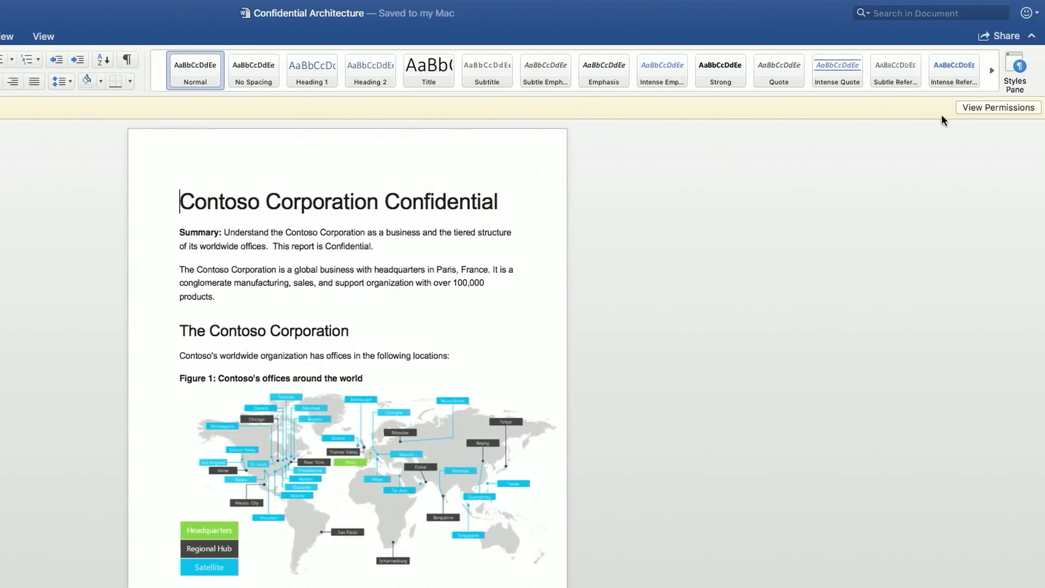
click(971, 110)
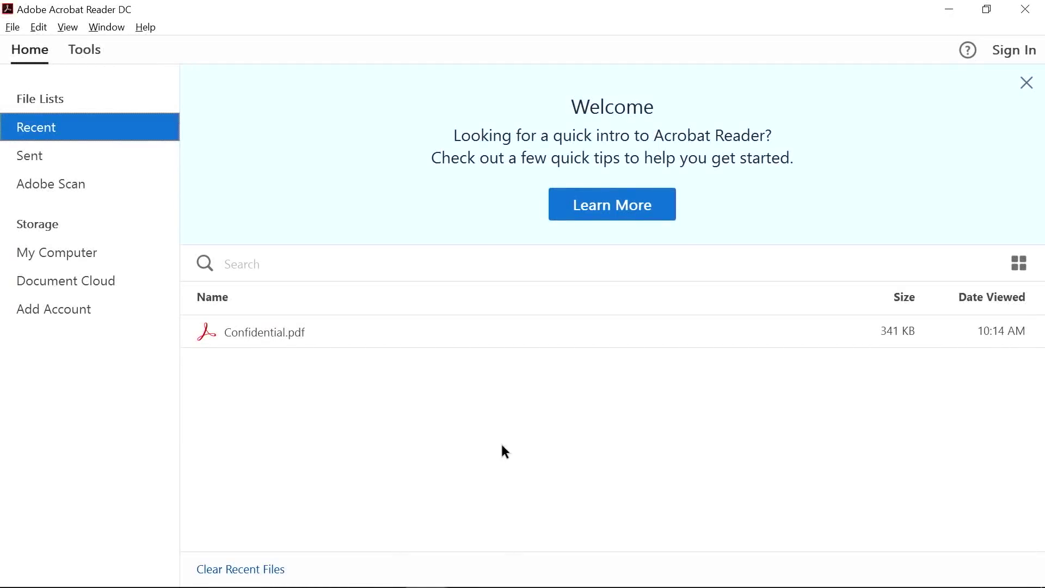
Open Confidential.pdf and view its Azure Information Protection permission details.
double_click(287, 339)
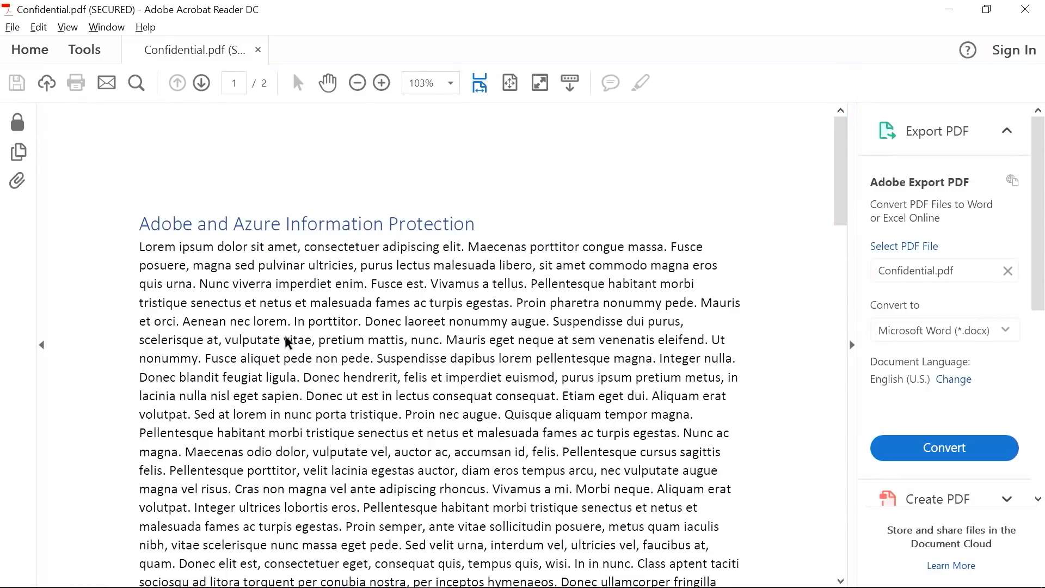
click(16, 124)
click(106, 180)
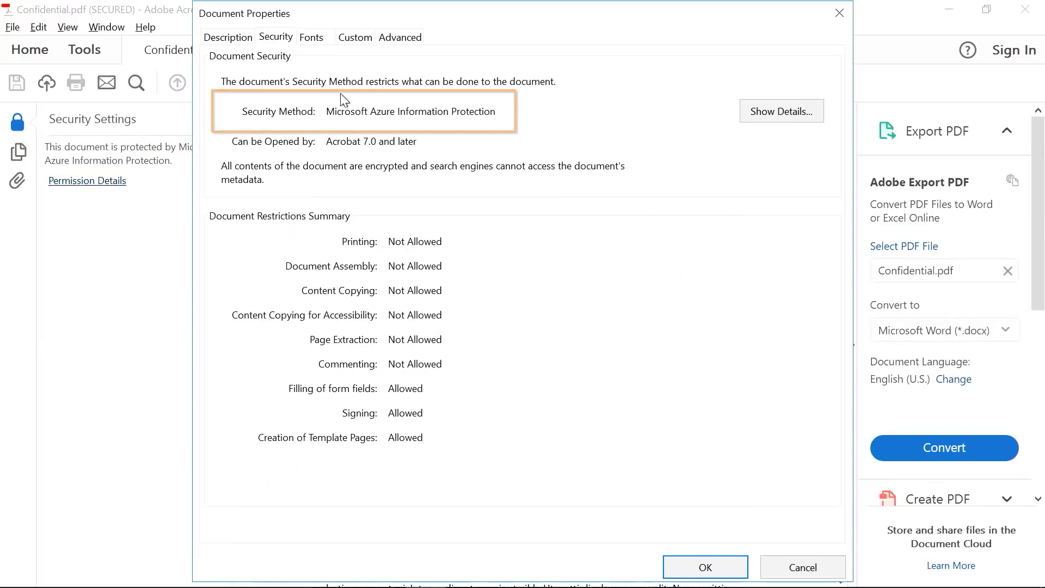